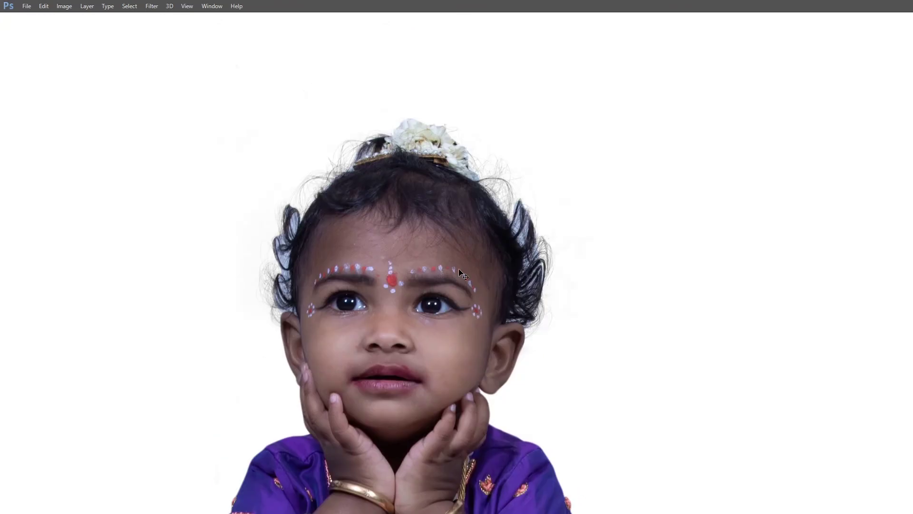
- Brush out the bluish background remnants between the hair curls on both sides of the child's head
click(471, 277)
key(ctrl+plus)
key(bracketleft)
key(bracketleft)
key(bracketleft)
key(bracketleft)
key(bracketleft)
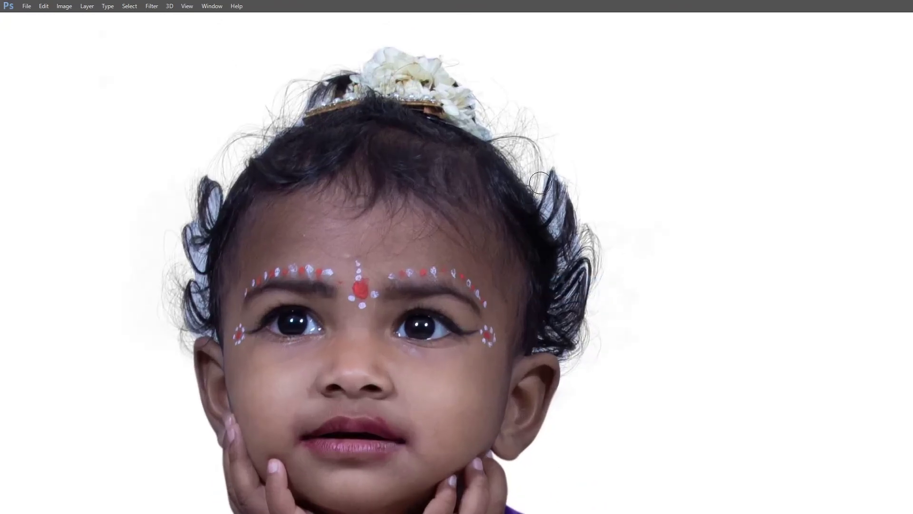
drag(538, 183, 562, 230)
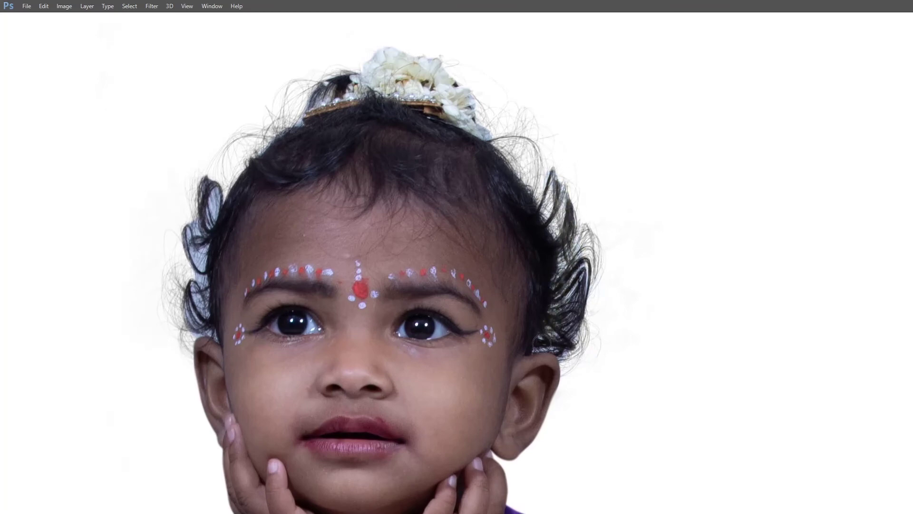
drag(556, 320, 568, 254)
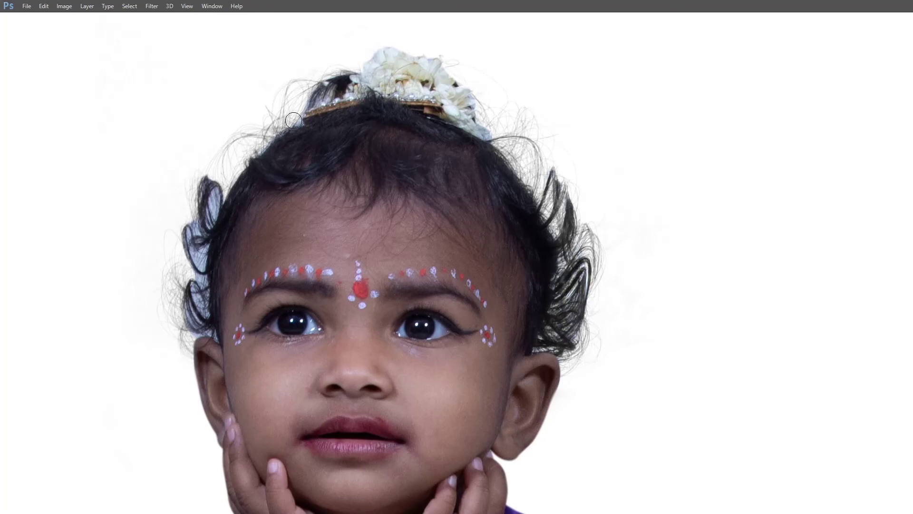
mouse_move(208, 203)
mouse_down()
mouse_move(210, 211)
mouse_move(300, 204)
mouse_up()
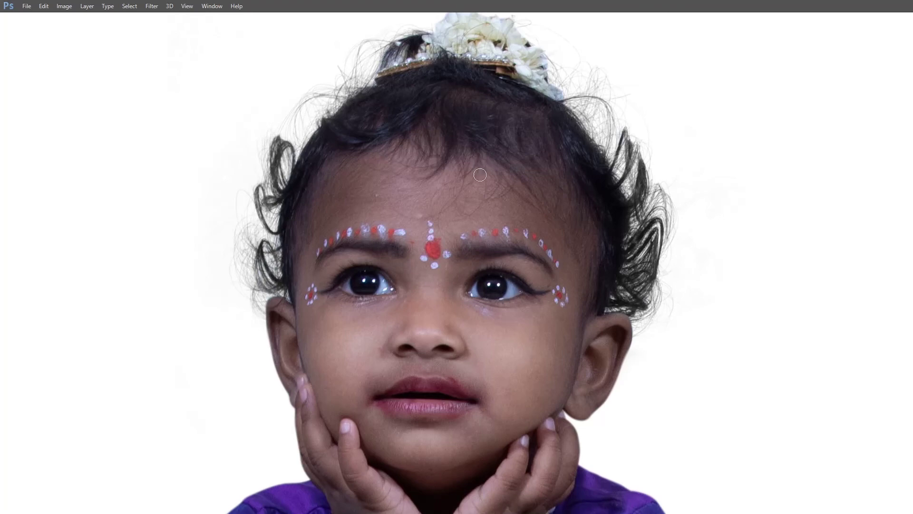
key(ctrl+minus)
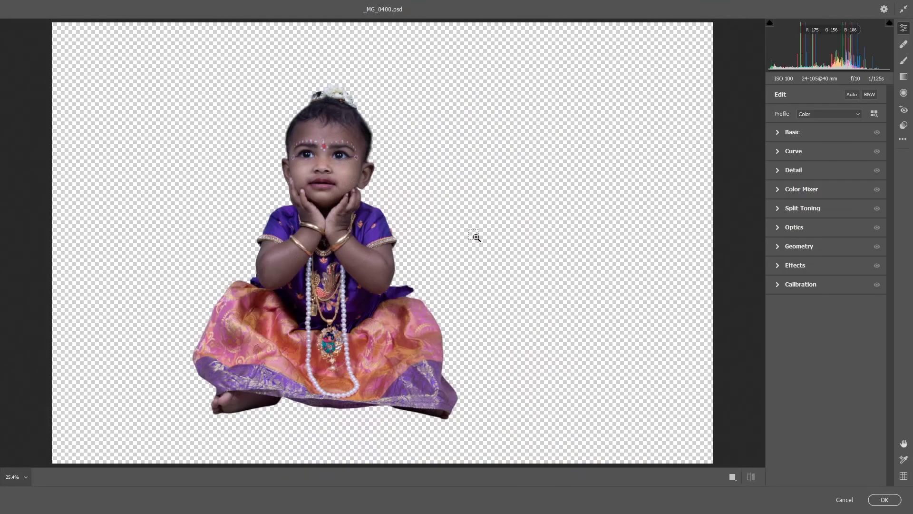
- Warm the child cutout in the Camera Raw filter by setting the Temperature to +11
key(ctrl+plus)
key(ctrl+plus)
key(ctrl+plus)
key(space)
drag(296, 122, 448, 307)
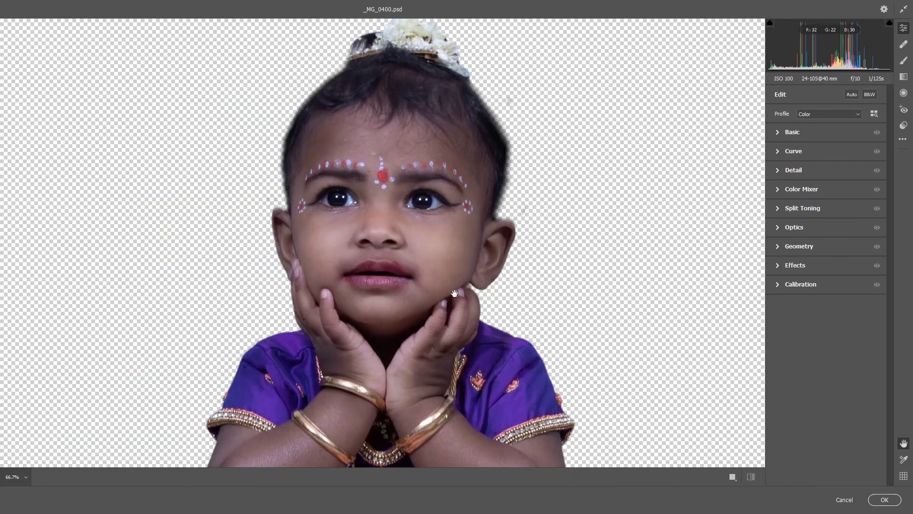
drag(475, 221, 474, 243)
click(779, 130)
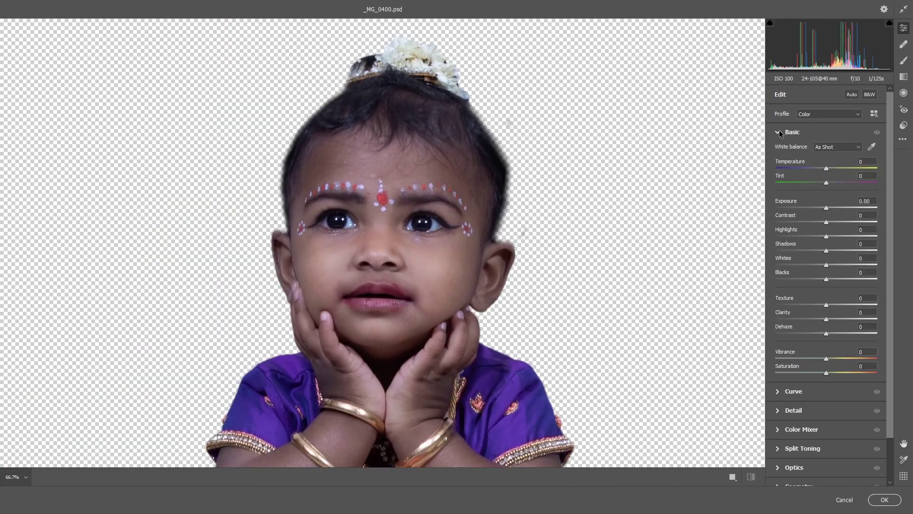
drag(826, 169, 832, 167)
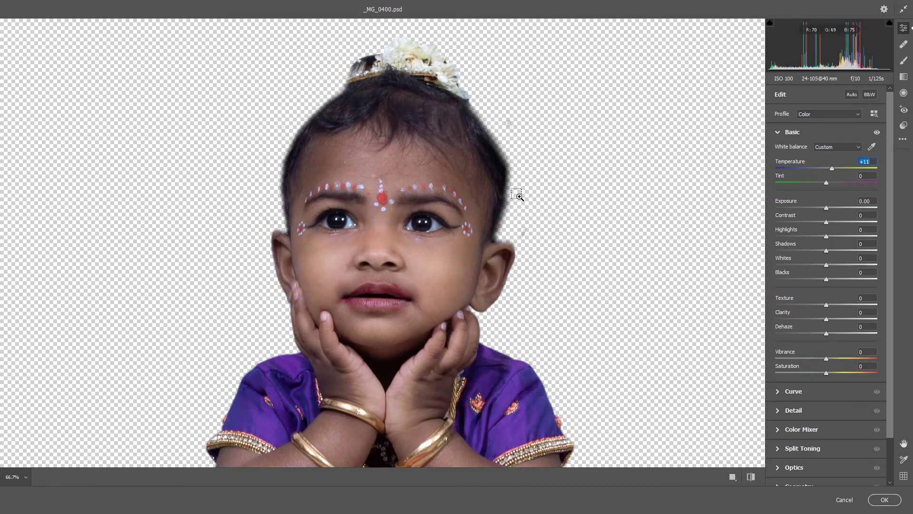
- Brighten the child's face with the Camera Raw adjustment brush at size 6 and Exposure +0.45
key(ctrl+minus)
key(space)
drag(443, 293, 463, 232)
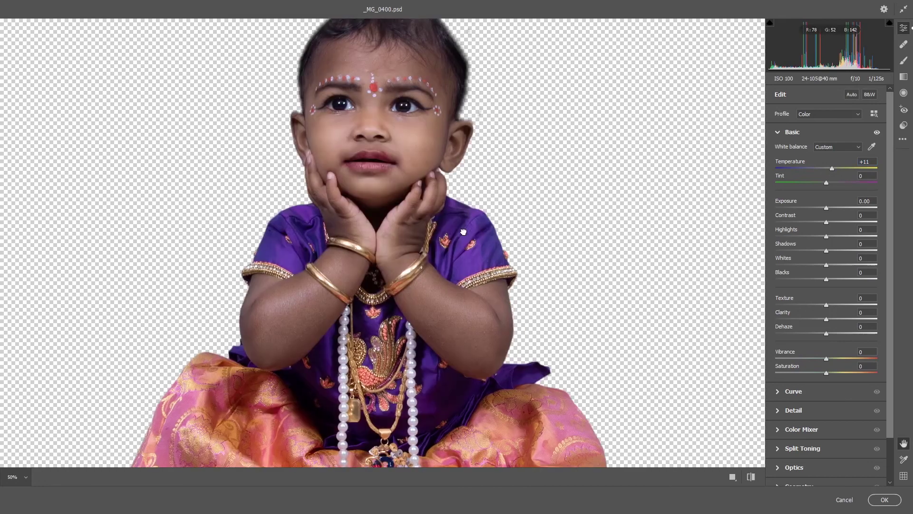
key(k)
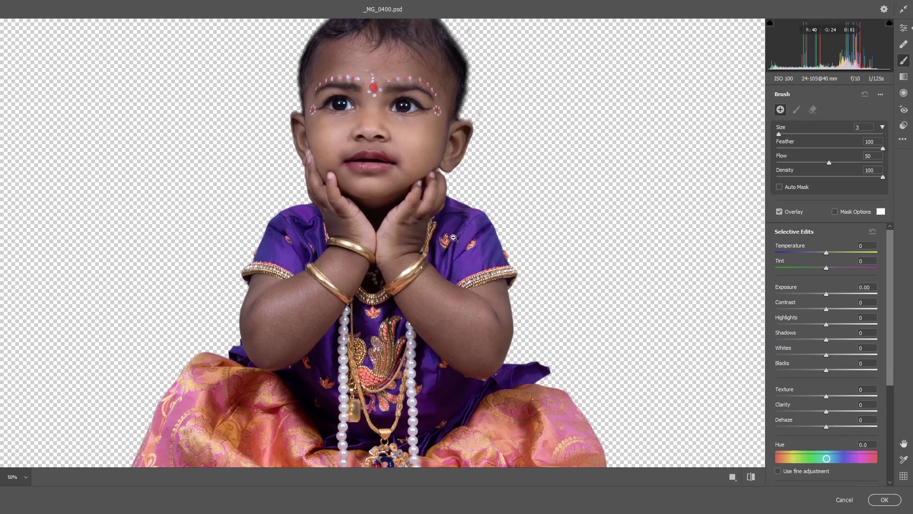
key(ctrl+plus)
scroll(415, 172, up, 2)
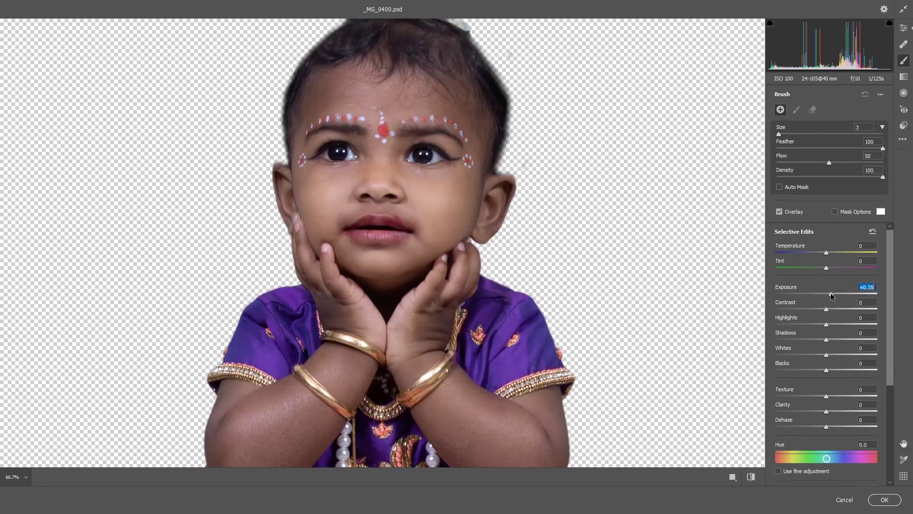
key(])
key(])
key(])
mouse_move(327, 89)
mouse_down()
mouse_move(418, 92)
mouse_move(459, 202)
mouse_move(484, 223)
mouse_move(342, 263)
mouse_move(294, 209)
mouse_move(289, 185)
mouse_move(306, 165)
mouse_move(367, 180)
mouse_move(447, 136)
mouse_move(430, 236)
mouse_move(497, 194)
mouse_move(490, 168)
mouse_up()
key(ctrl+minus)
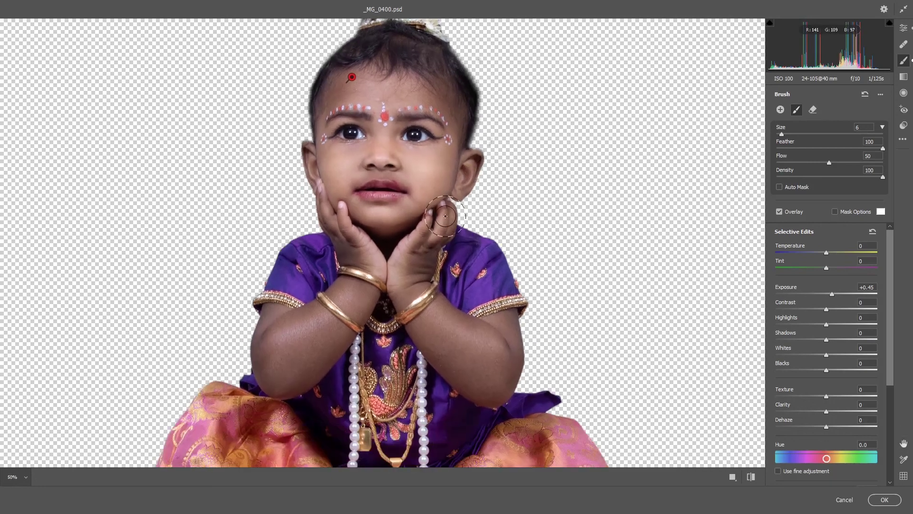
- Reduce the adjustment brush size to 5 and paint the brightening over the hands, forearms and foot
key(bracketleft)
mouse_move(428, 226)
mouse_down()
mouse_move(415, 254)
mouse_move(423, 313)
mouse_move(447, 351)
mouse_move(469, 351)
mouse_move(524, 322)
mouse_move(496, 383)
mouse_move(433, 340)
mouse_up()
mouse_move(348, 307)
mouse_down()
mouse_move(341, 221)
mouse_move(328, 316)
mouse_move(281, 321)
mouse_move(266, 378)
mouse_move(297, 368)
mouse_up()
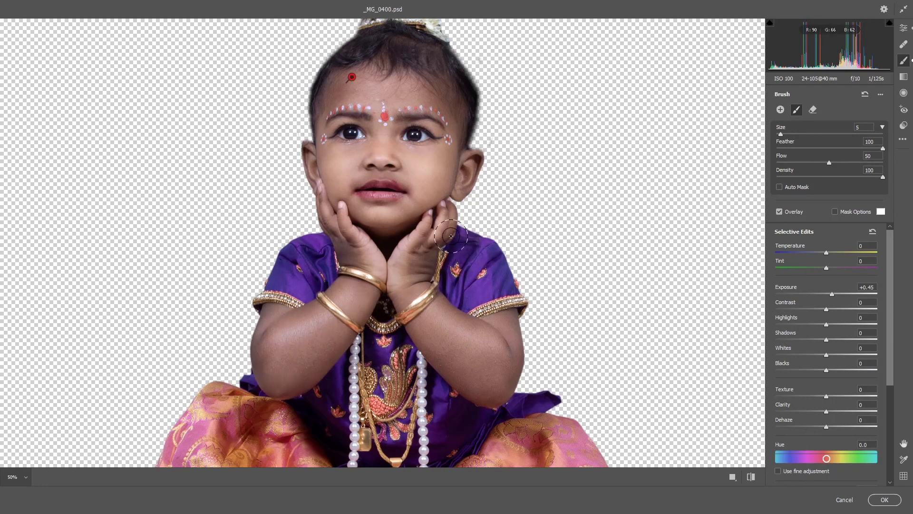
key(ctrl+minus)
scroll(453, 212, down, 3)
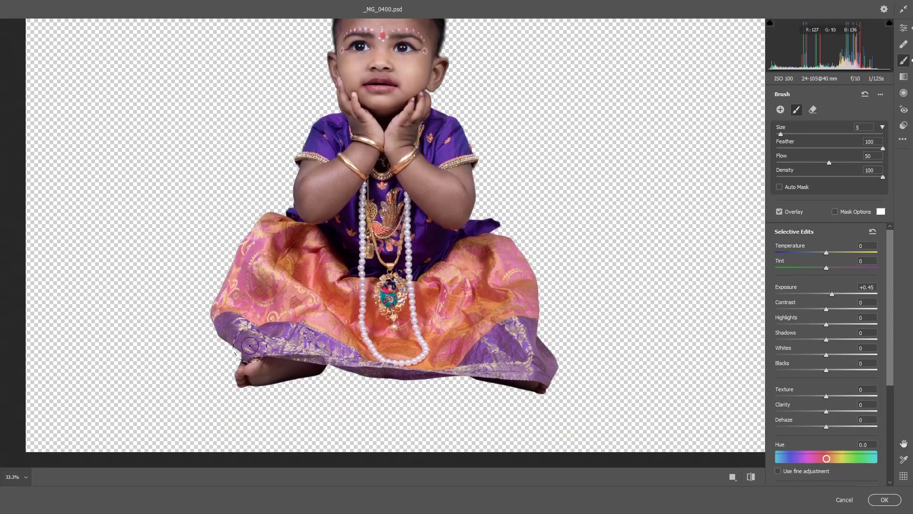
drag(242, 377, 297, 376)
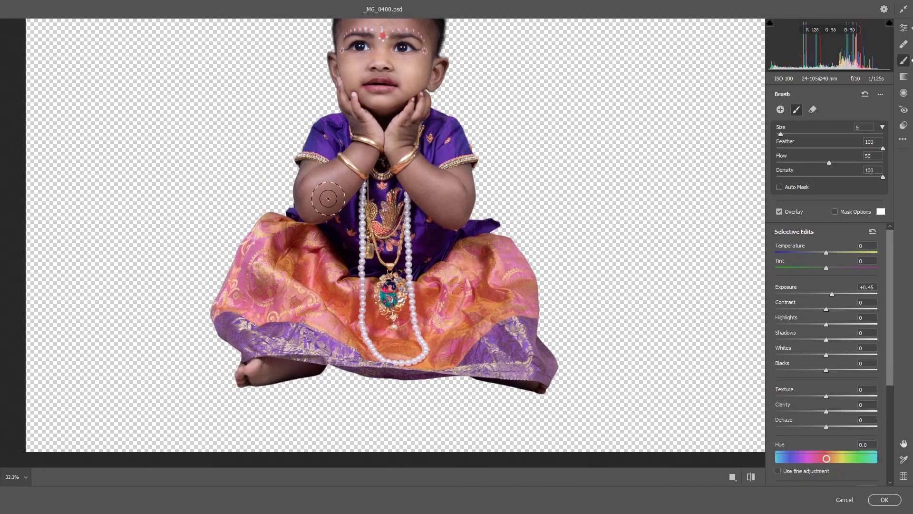
- Set the brushed area to Temperature +6, Exposure +0.65 and Contrast +7, and apply the Camera Raw adjustments
scroll(364, 155, up, 2)
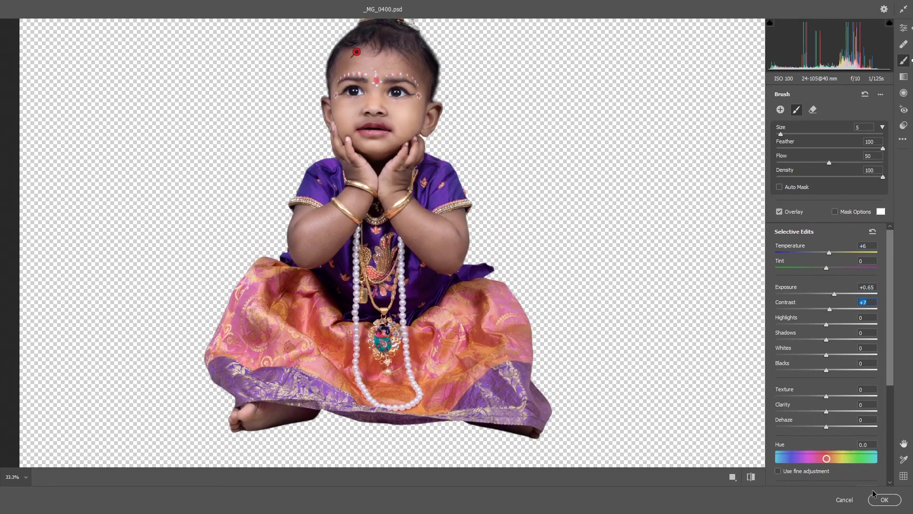
click(883, 500)
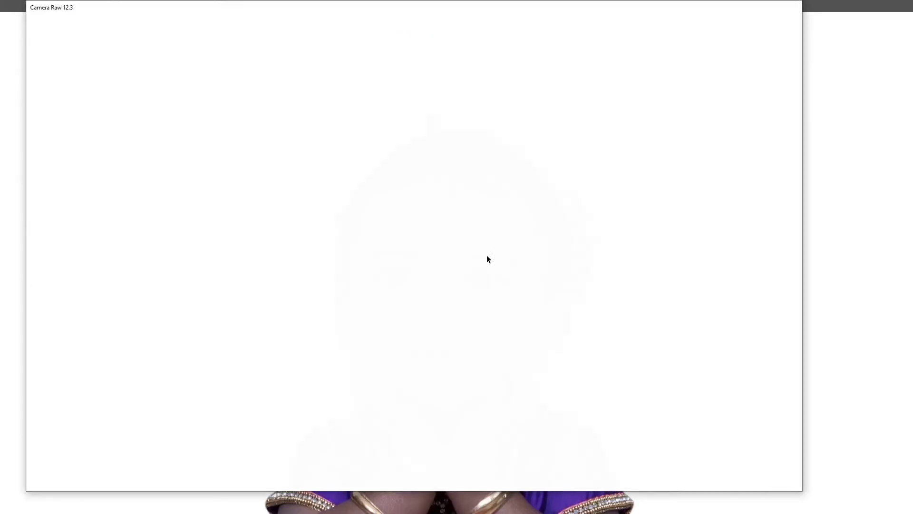
- Select Layer 1 and Layer 2 together, scale the child down slightly and move it a little to the right
key(ctrl+minus)
key(ctrl+minus)
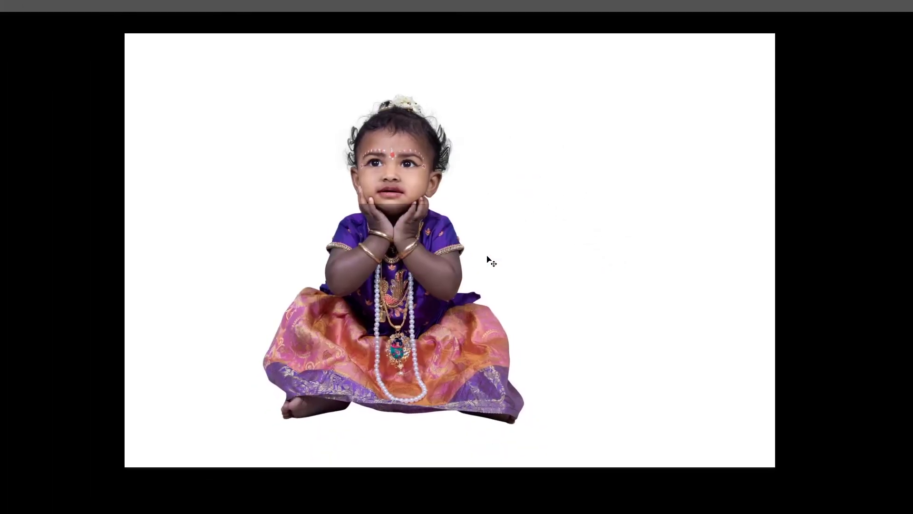
ctrl+right_click(423, 264)
click(432, 269)
key(Tab)
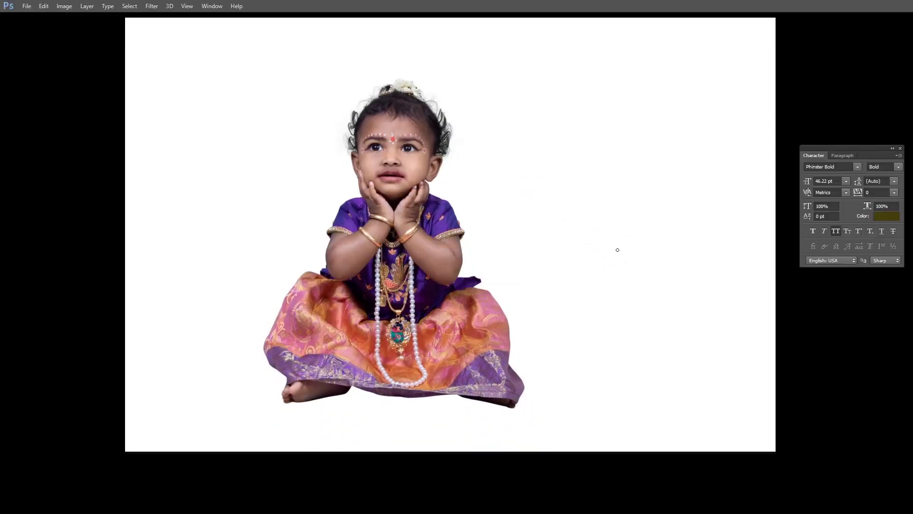
shift+click(841, 343)
key(ctrl+t)
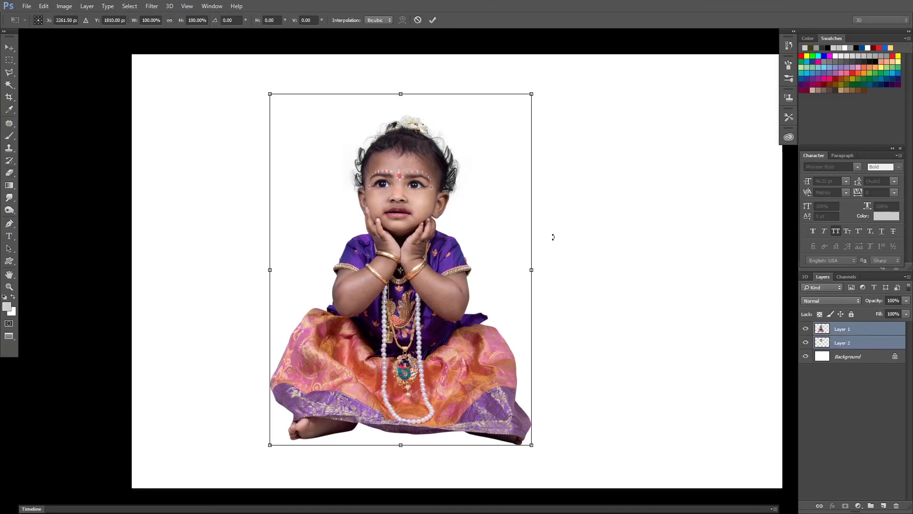
key(ctrl+minus)
drag(509, 152, 507, 155)
drag(444, 313, 453, 314)
key(Return)
- Select the lower skirt and feet on Layer 1 with a rectangular marquee wider than the child
right_click(431, 341)
click(442, 348)
key(m)
drag(330, 328, 561, 398)
right_click(434, 343)
click(440, 348)
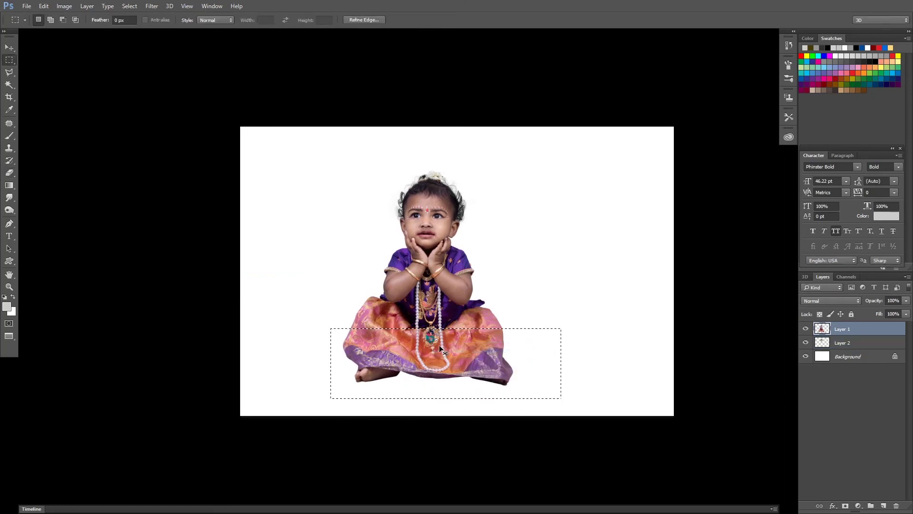
- Copy the selected skirt area to a new layer and turn it black with a Hue/Saturation Lightness of -100
key(ctrl+u)
drag(626, 338, 512, 337)
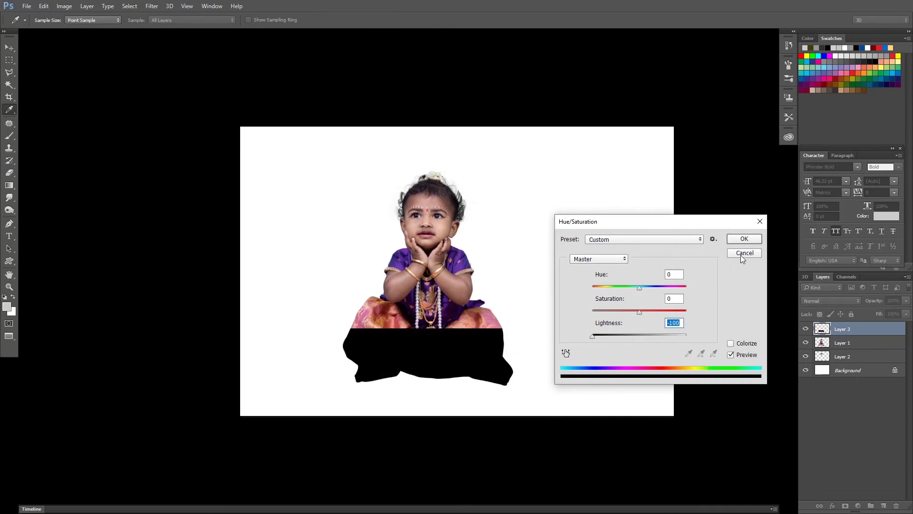
click(745, 240)
- Soften the black silhouette layer with a strong Gaussian Blur
key(alt+t)
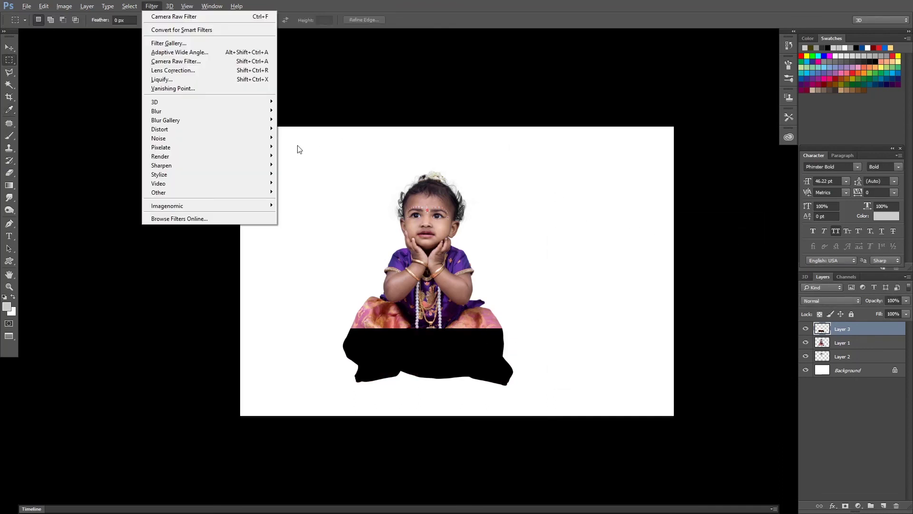
mouse_move(191, 116)
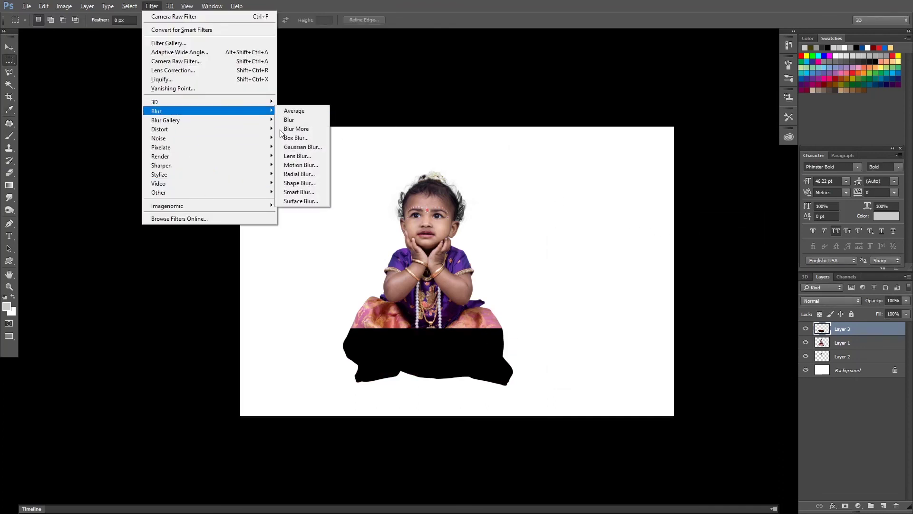
click(302, 147)
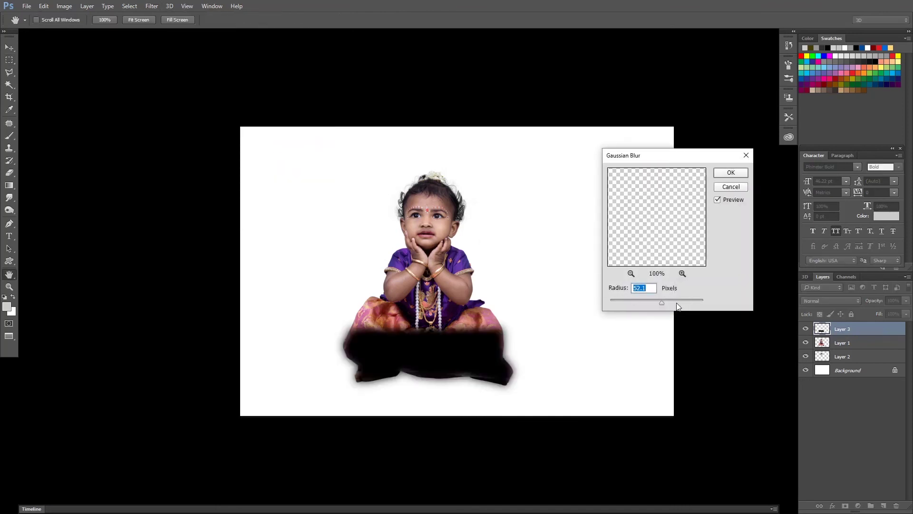
click(730, 172)
- Squash the blurred silhouette into a flat ground shadow and place its layer behind the child, directly above the background
key(ctrl+t)
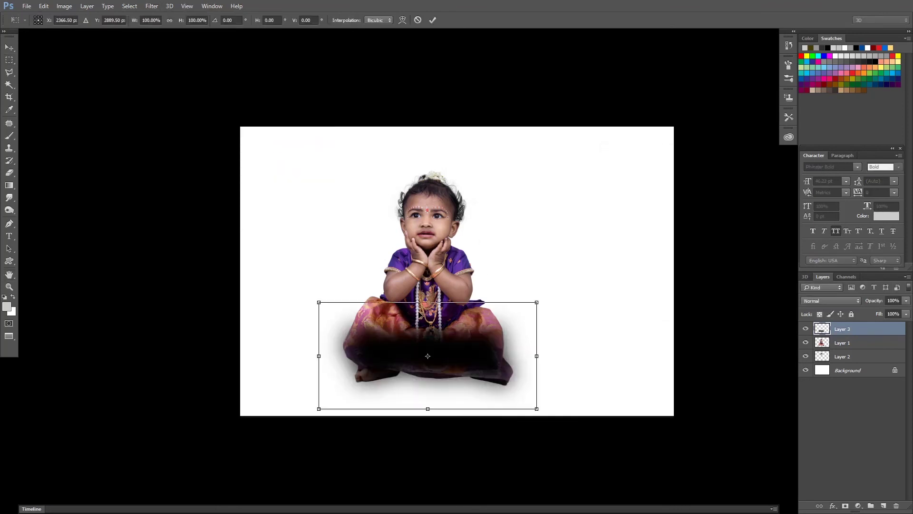
drag(425, 300, 447, 380)
key(Return)
key(ctrl+shift+bracketleft)
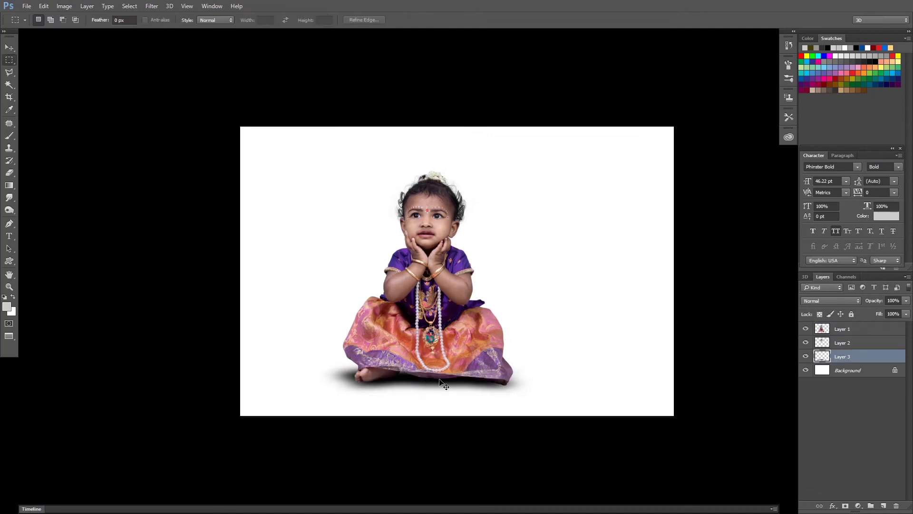
- Widen the ground shadow to about 106% and skew its upper edge up and to the left
key(ctrl+t)
drag(531, 377, 541, 378)
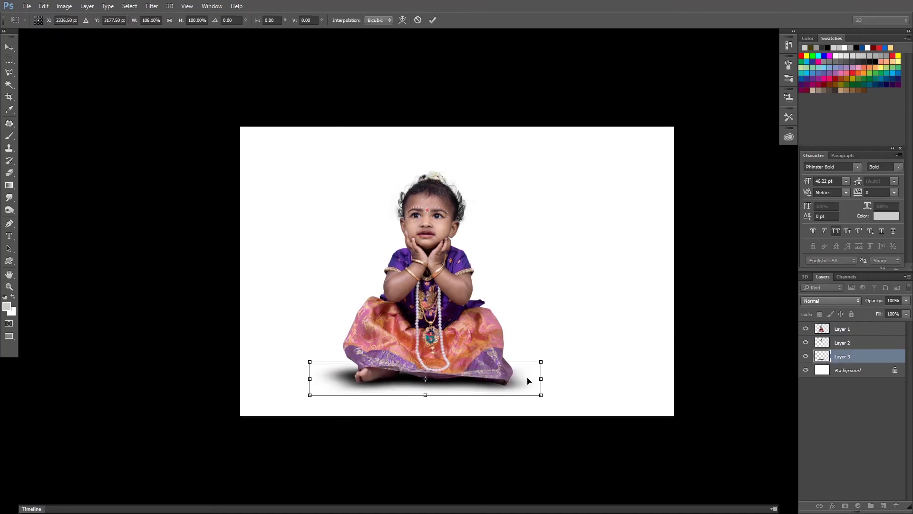
key(Return)
key(m)
key(ctrl+t)
drag(425, 361, 404, 348)
key(Return)
- Set the shadow layer's opacity to 34% and flatten the shadow slightly by lowering its upper edge
key(ctrl+plus)
key(v)
key(2)
key(3)
key(3)
key(4)
key(ctrl+t)
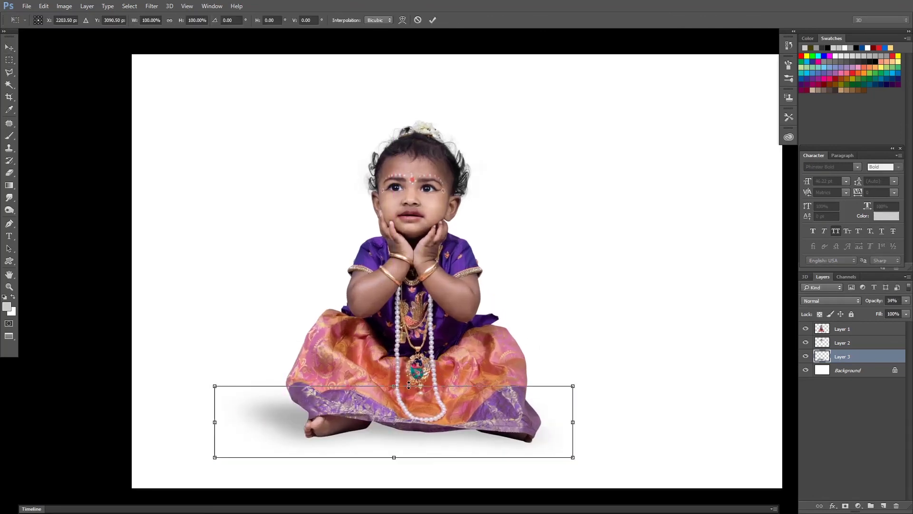
drag(397, 385, 397, 398)
key(Return)
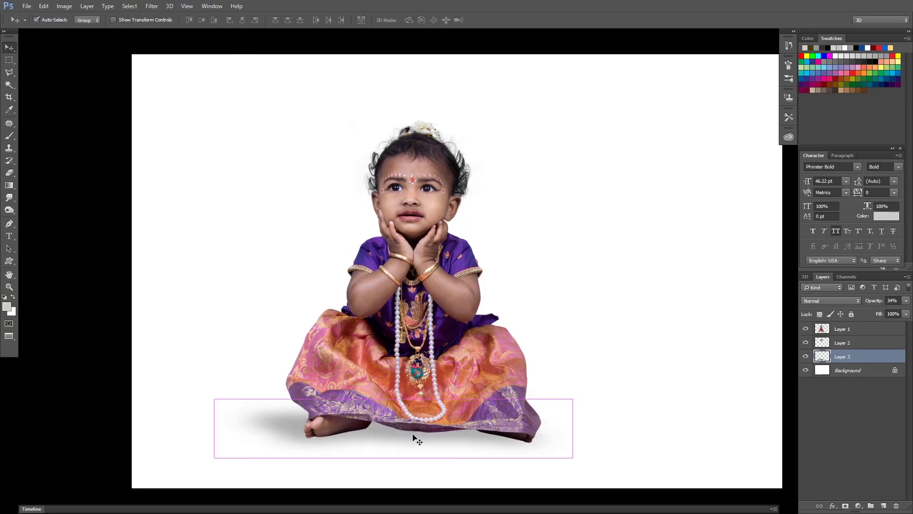
- Darken the ground shadow by raising its layer opacity
key(4)
key(6)
key(7)
key(ctrl+minus)
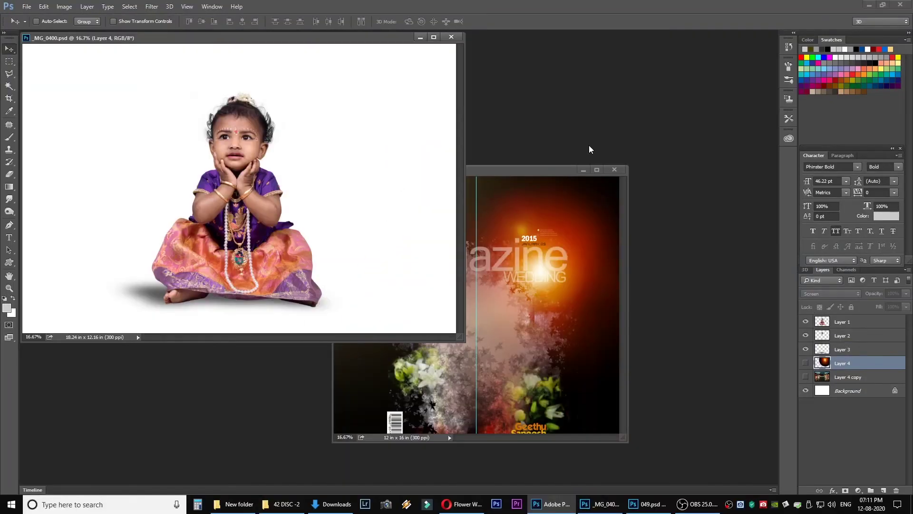
- Switch to File Explorer, open the "mother media 1" folder on Local Disk (F:) and go to its last PSD files
key(super+e)
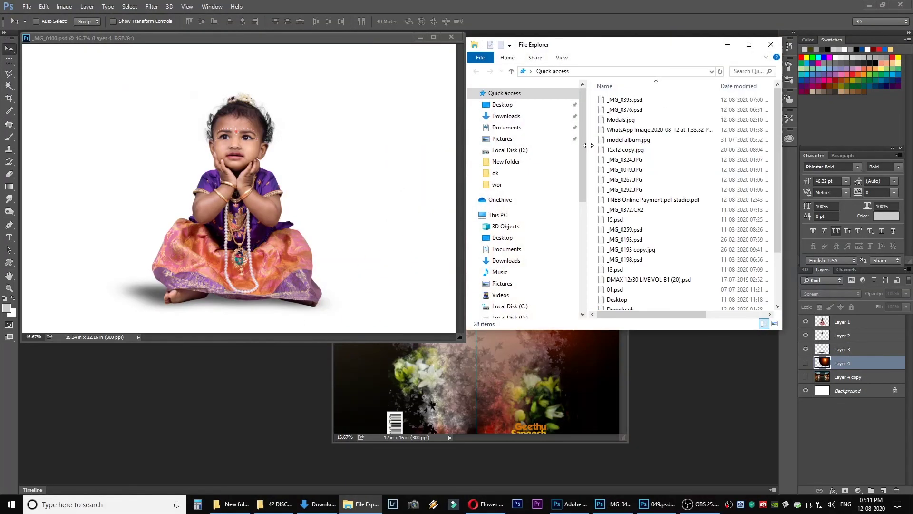
click(751, 49)
click(47, 299)
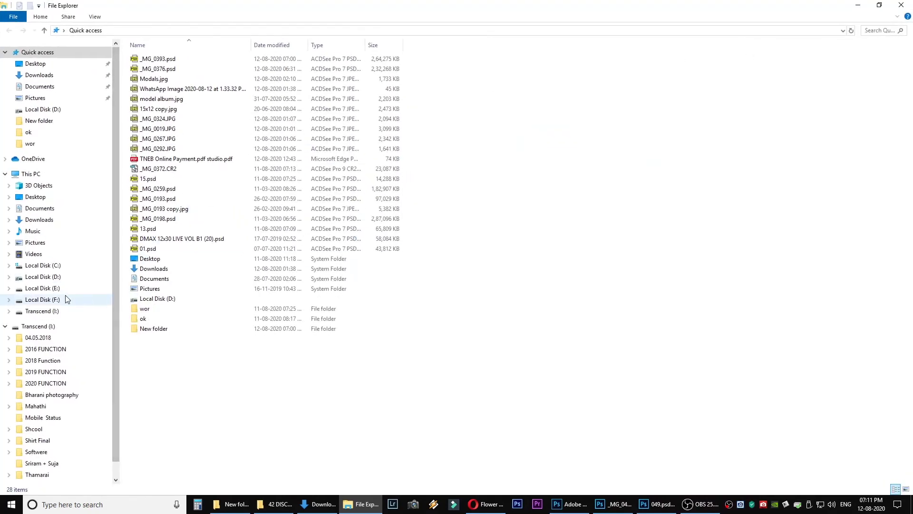
double_click(854, 122)
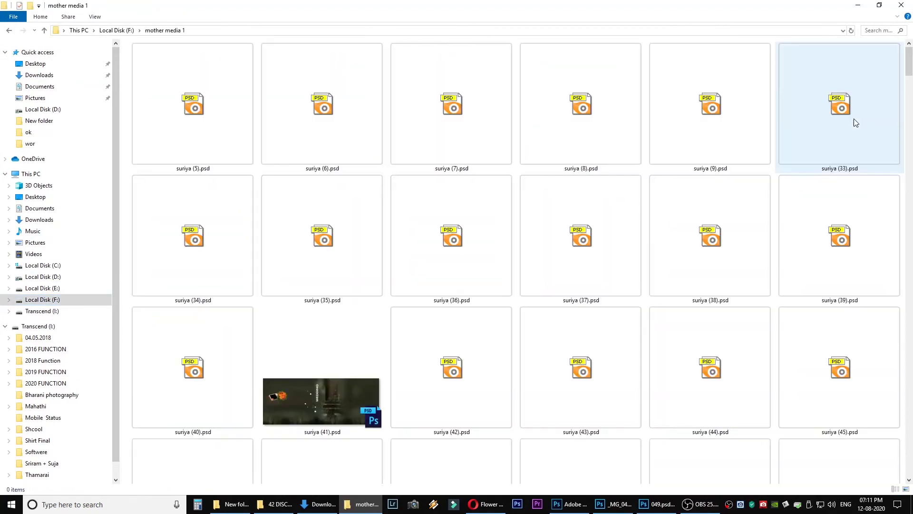
scroll(678, 232, down, 20)
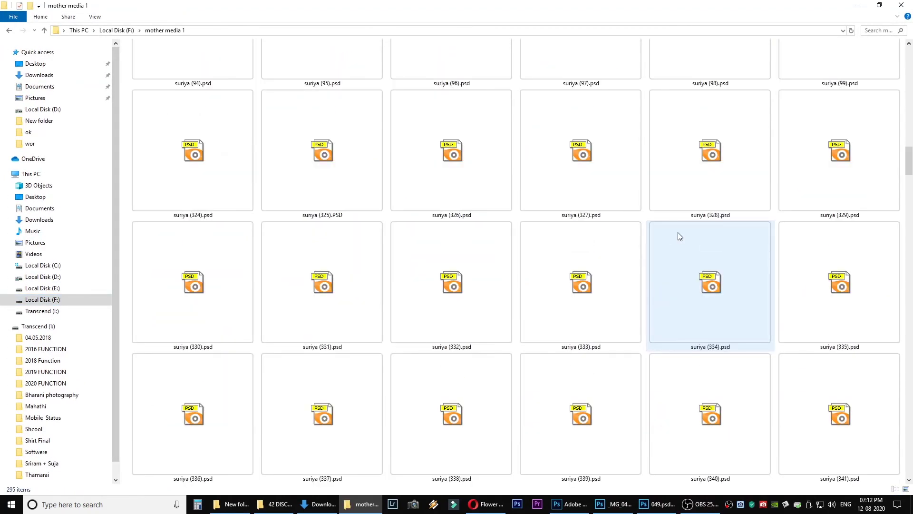
scroll(678, 232, down, 10)
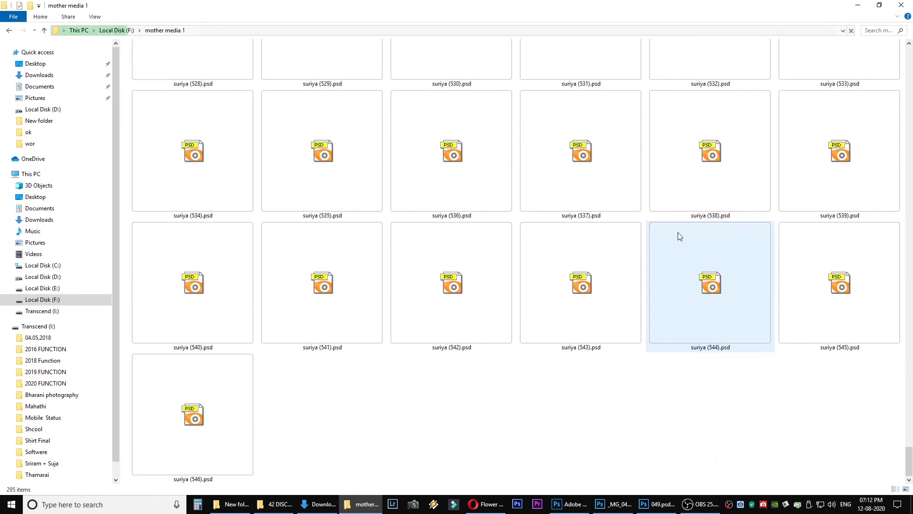
- Preview the last wedding PSD designs and open suriya (545).psd in Photoshop without updating its text layers
double_click(224, 410)
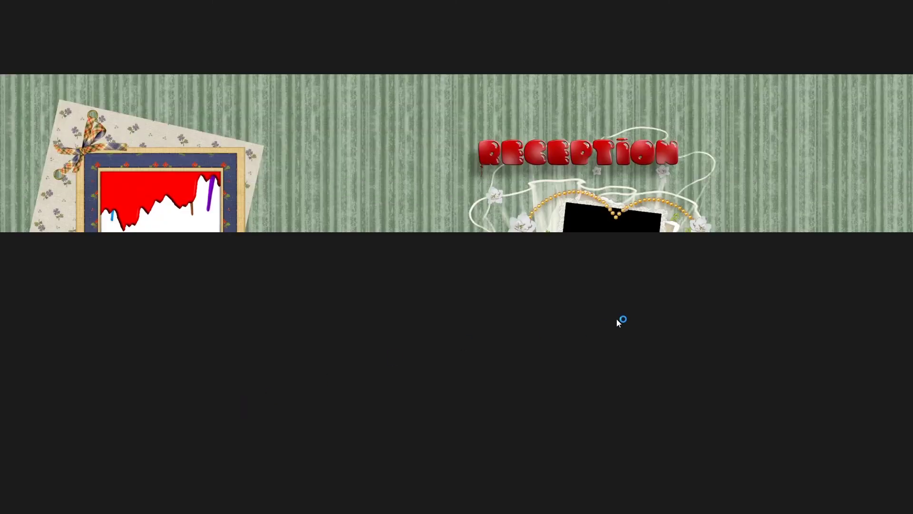
key(Left)
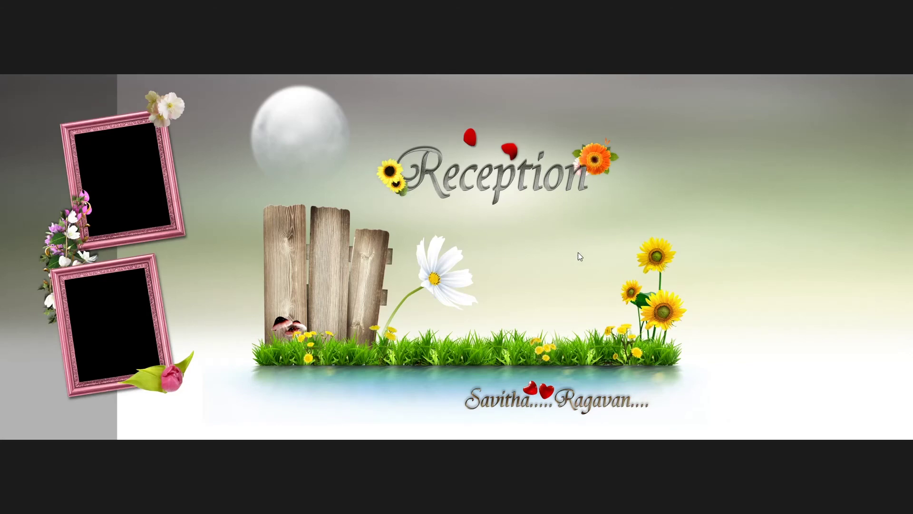
key(Escape)
click(826, 336)
drag(827, 336, 706, 297)
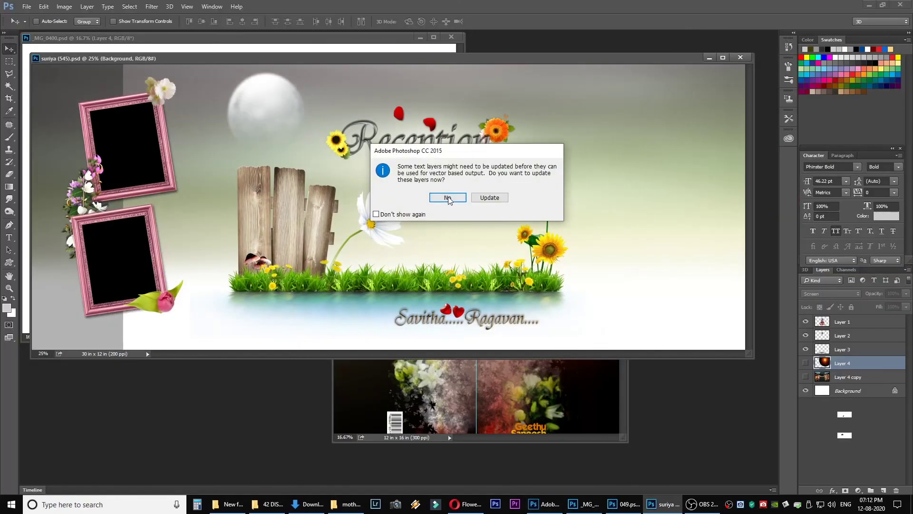
click(447, 197)
- Delete the orange flower beside the Reception title, the title itself and the red petals above it
right_click(495, 130)
click(518, 132)
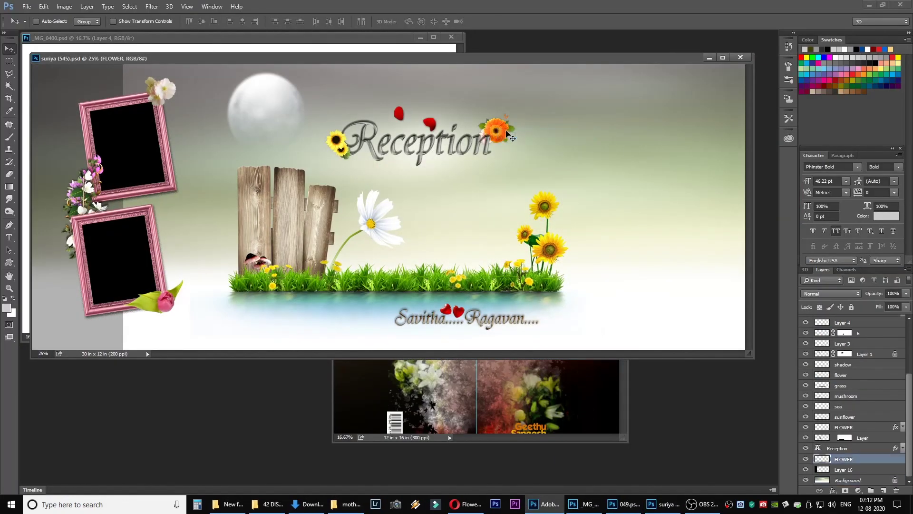
right_click(495, 139)
click(497, 141)
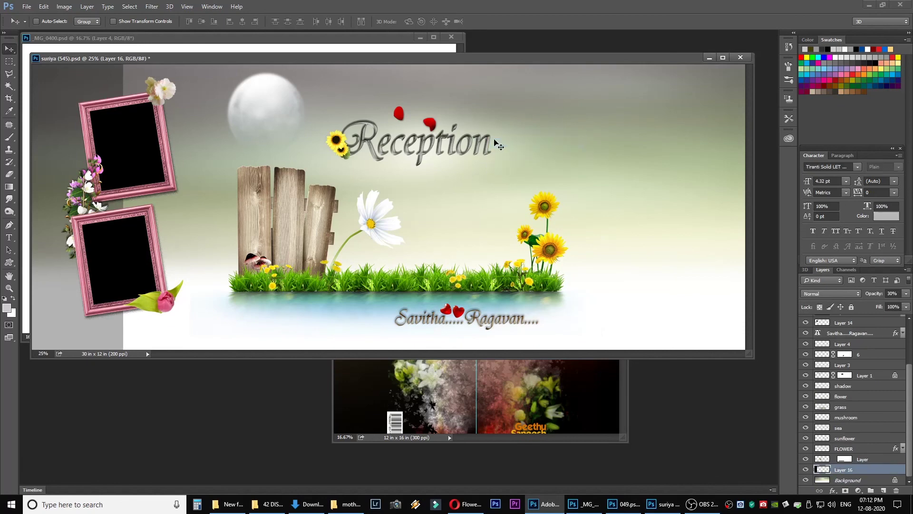
key(Delete)
right_click(438, 126)
click(453, 131)
key(Delete)
- Delete the couple's name text and the red hearts below the grass strip
right_click(456, 312)
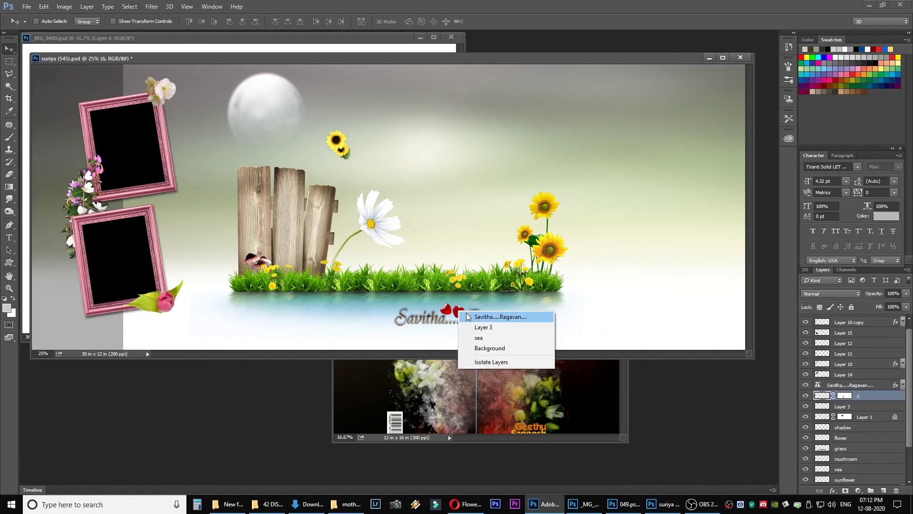
click(478, 315)
key(Delete)
right_click(449, 312)
click(474, 315)
key(Delete)
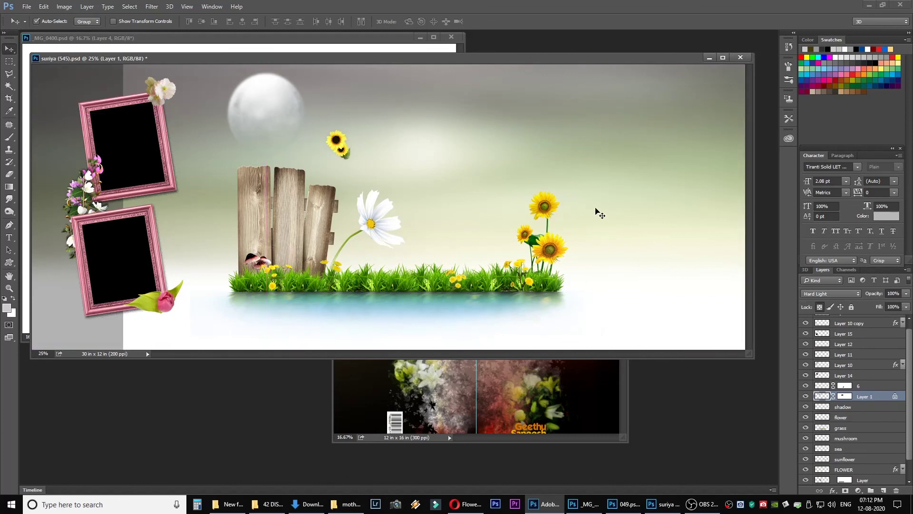
- Merge the design's visible layers and copy its sunflower part into _MG_0400.psd as a layer directly beneath the child's shadow
key(ctrl+shift+e)
drag(419, 94, 736, 350)
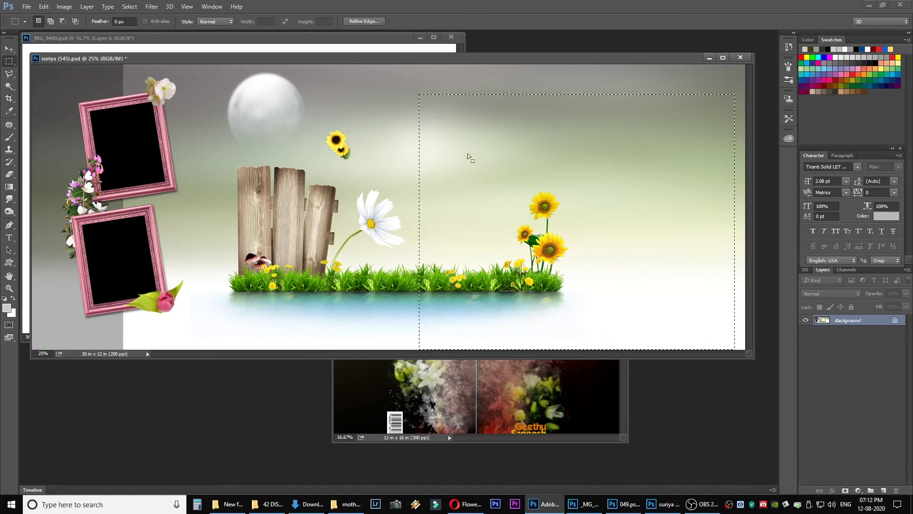
drag(392, 68, 732, 380)
key(ctrl+Tab)
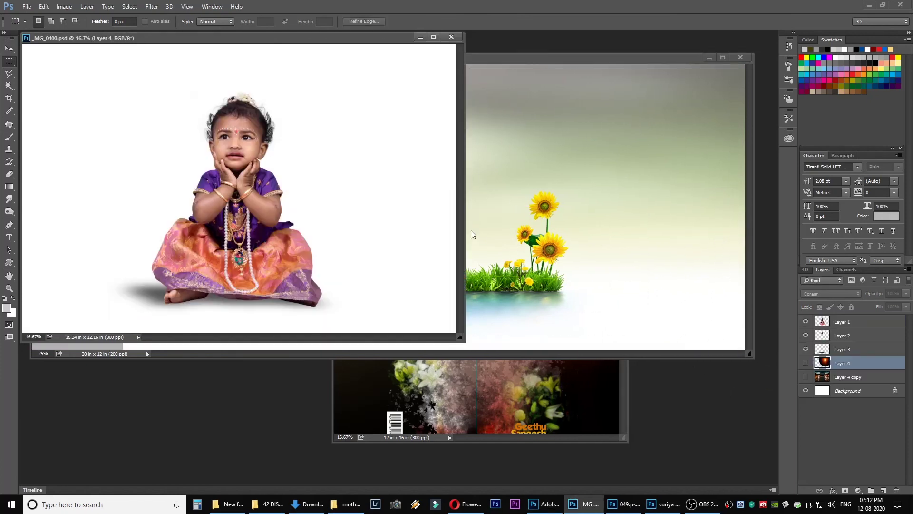
key(ctrl+v)
- Enlarge the pasted sunflower scene to fill the whole canvas, with the grass's lower edge about level with the child's feet
key(f)
key(ctrl+t)
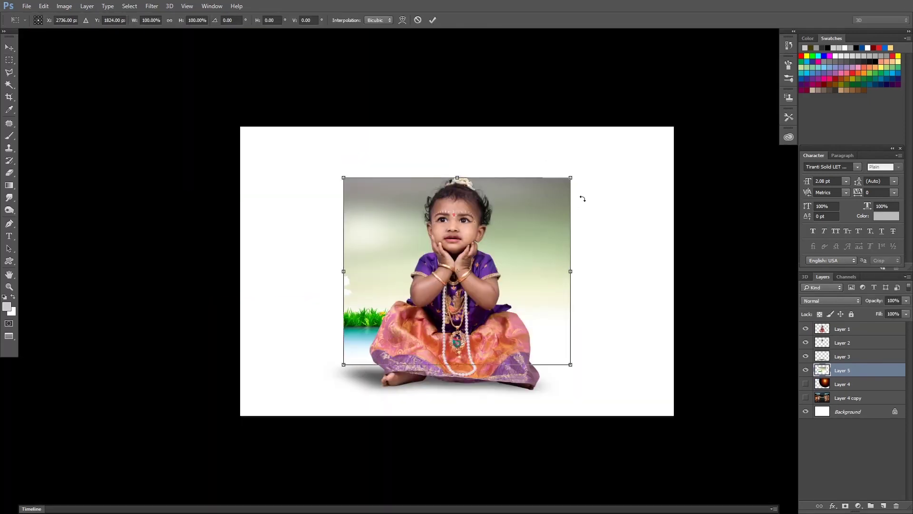
drag(570, 178, 770, 160)
drag(607, 285, 599, 220)
drag(687, 403, 759, 421)
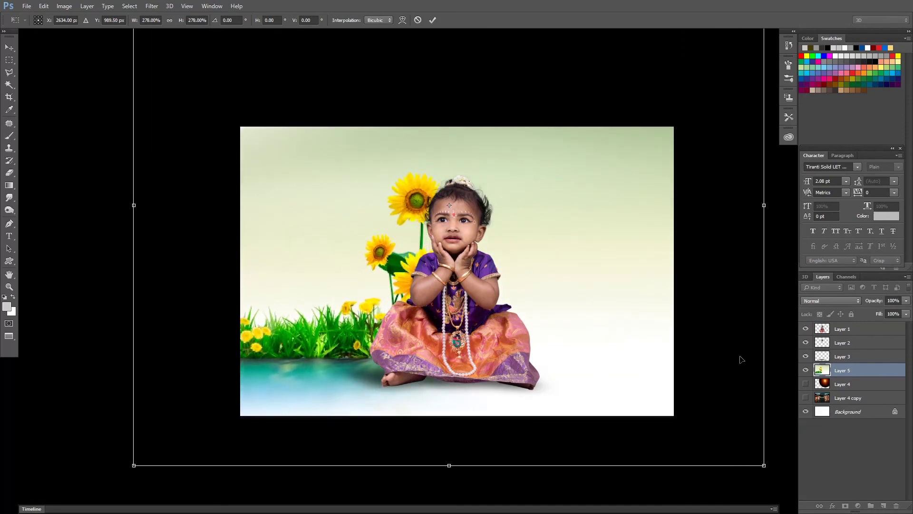
key(ctrl+minus)
drag(715, 368, 722, 360)
drag(699, 411, 727, 433)
drag(548, 333, 542, 333)
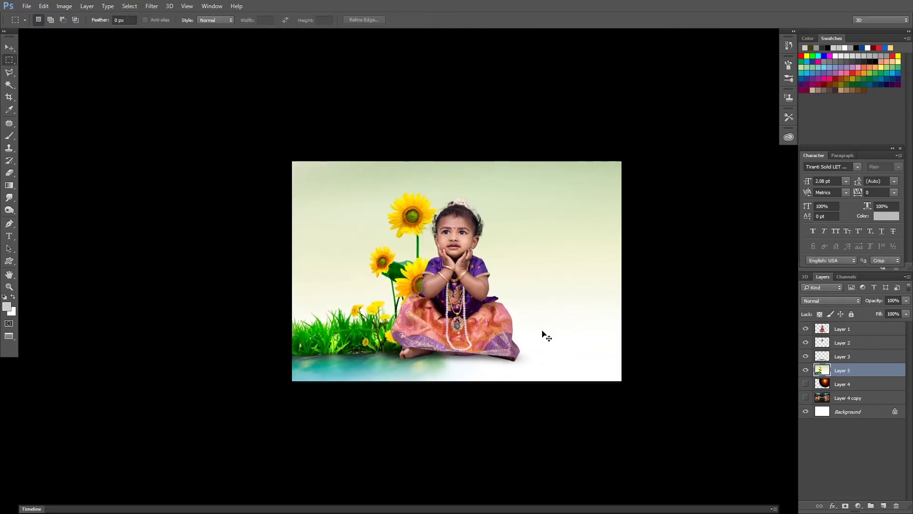
- Move the child and shadow layers together to the right of the sunflowers and enlarge them slightly
key(ctrl+plus)
right_click(472, 328)
click(485, 326)
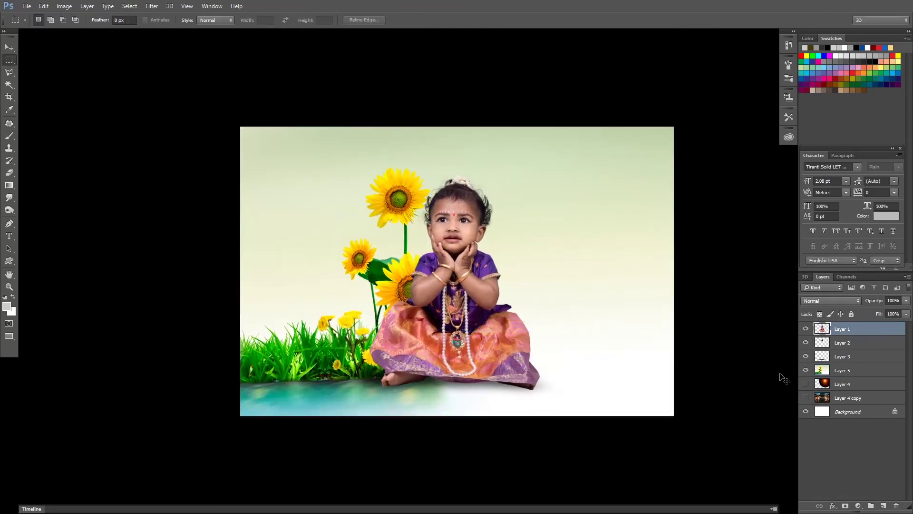
shift+click(841, 359)
drag(473, 336, 549, 347)
key(ctrl+t)
drag(715, 205, 713, 200)
drag(635, 163, 642, 159)
drag(540, 263, 529, 257)
key(Return)
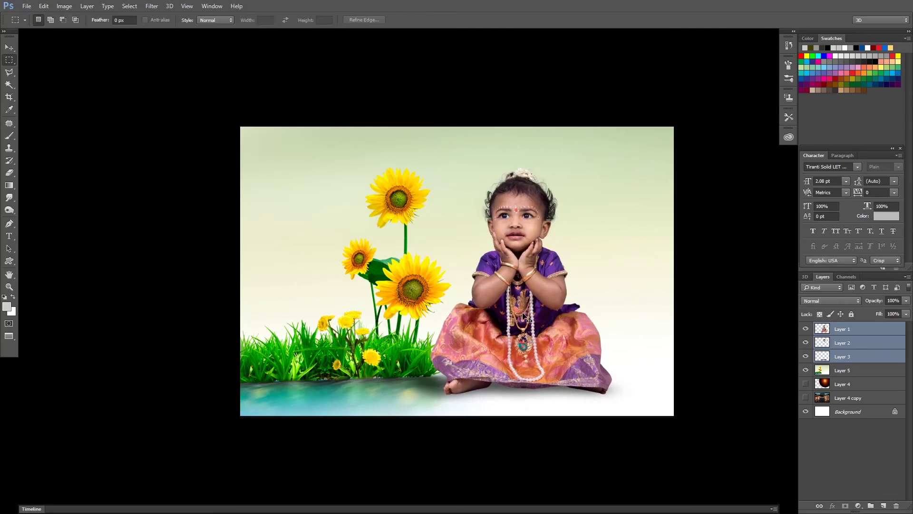
drag(523, 316, 516, 318)
- Select only the child's cut-out layer and smooth it with the Imagenomic Noiseware filter
ctrl+right_click(520, 342)
click(522, 343)
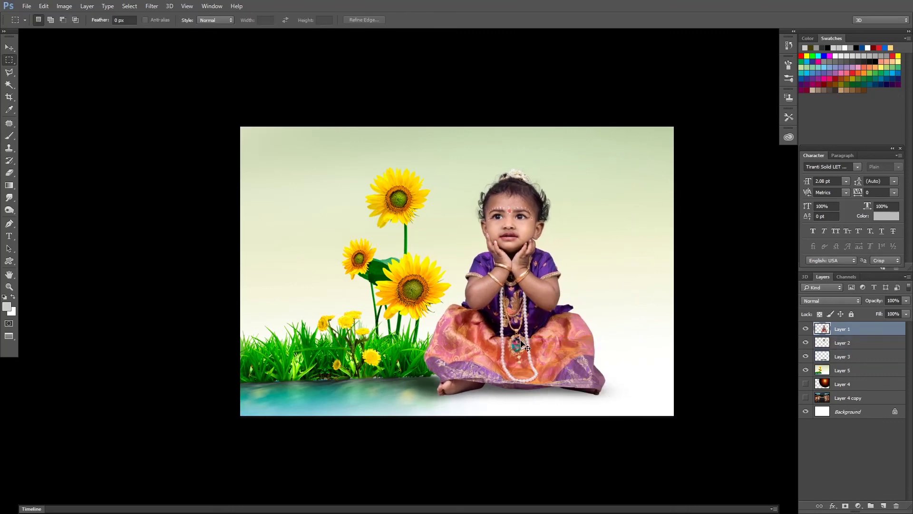
key(ctrl+plus)
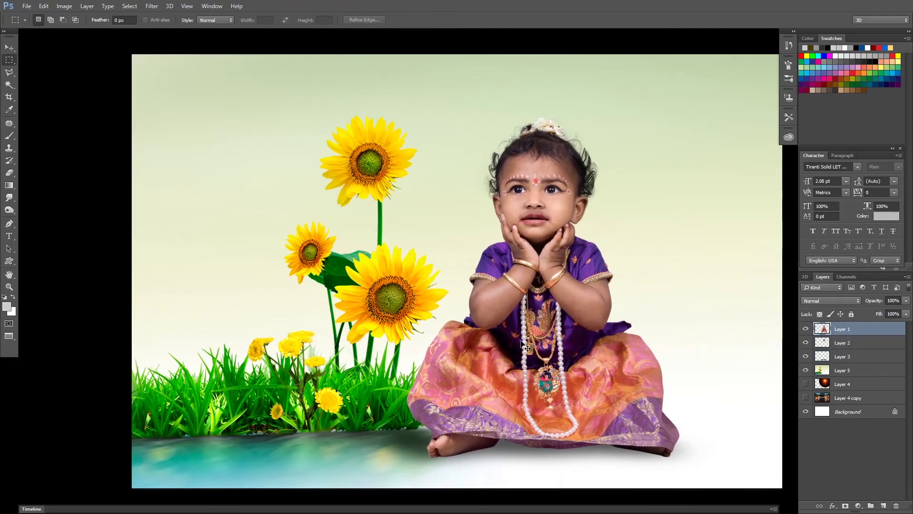
key(ctrl+plus)
ctrl+right_click(563, 184)
click(574, 190)
key(alt+t)
mouse_move(230, 209)
click(295, 212)
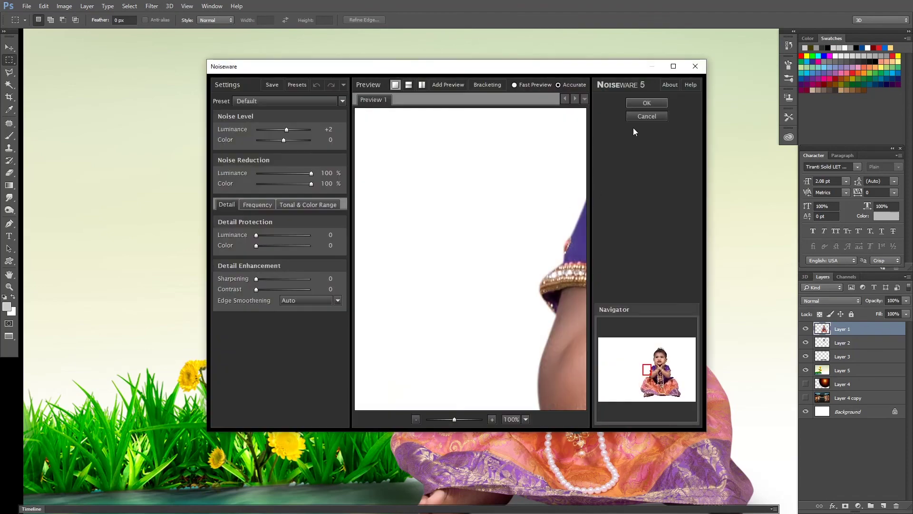
click(647, 102)
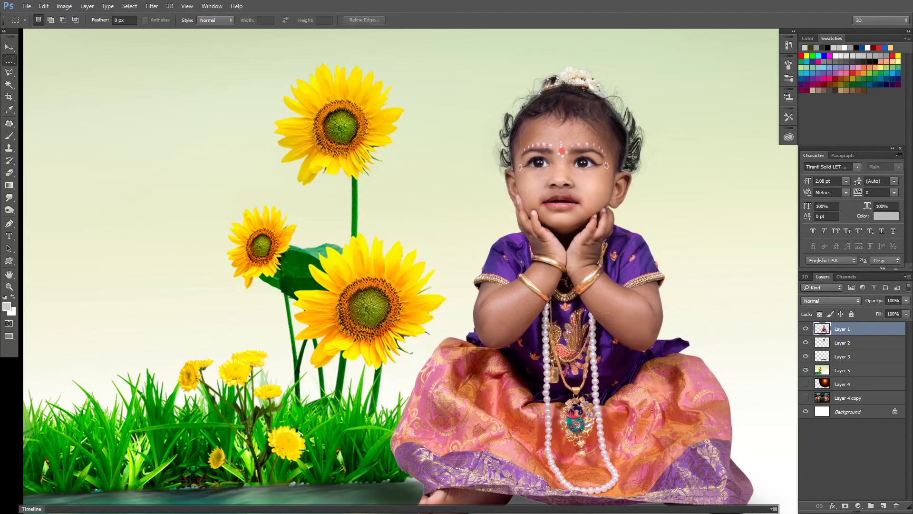
- Remove the white matte from the child's cut-out layer to clean the hair edges
key(alt+l)
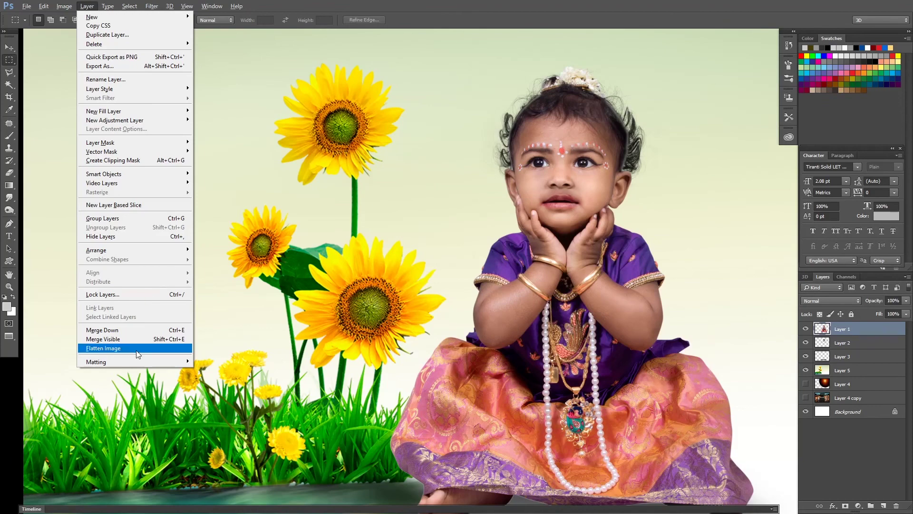
mouse_move(139, 359)
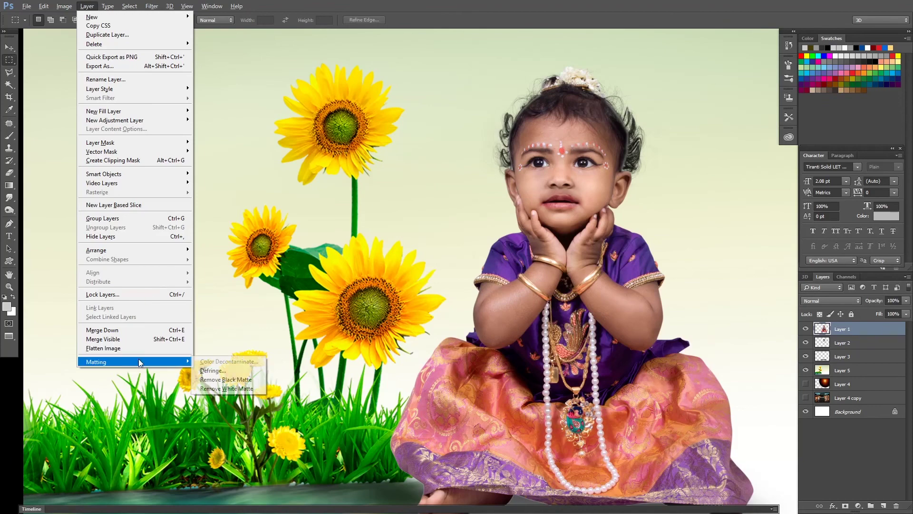
click(241, 388)
key(ctrl+plus)
drag(605, 215, 451, 315)
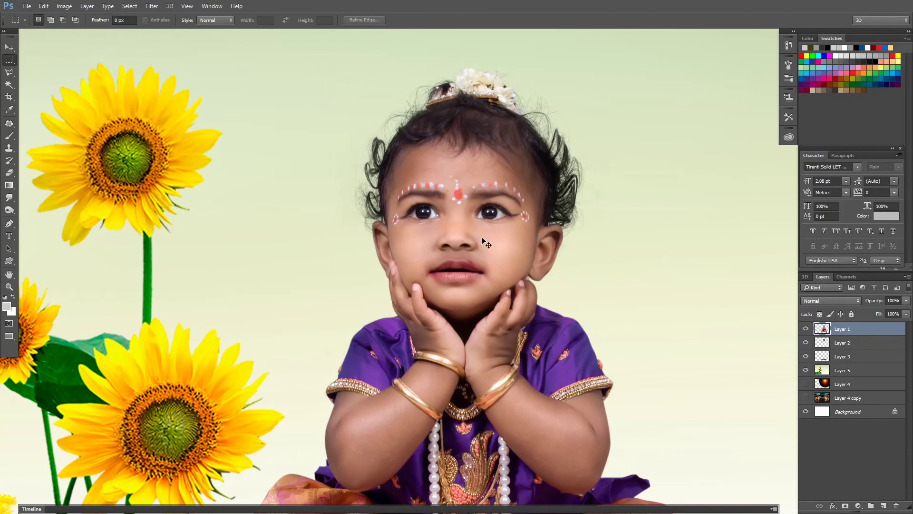
- Sharpen the child's cut-out layer using Unsharp Mask with a 3.1-pixel radius and threshold 0
key(t)
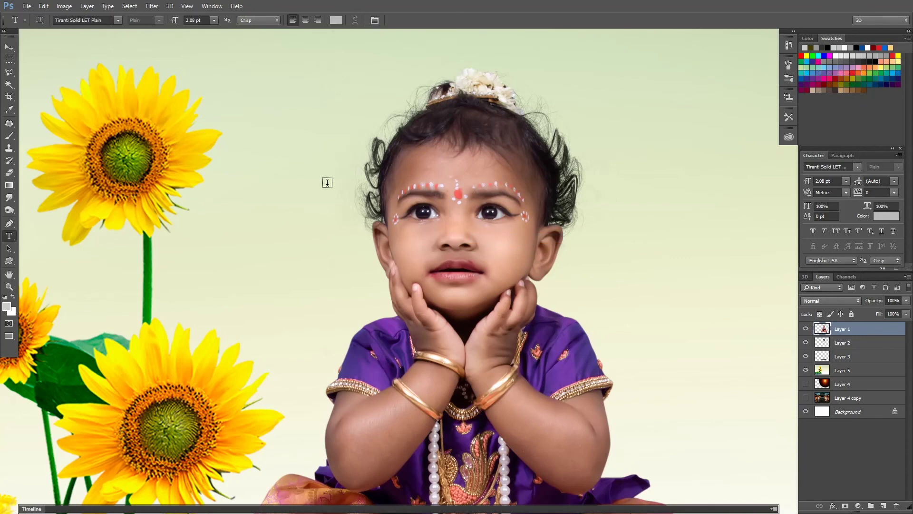
key(alt+t)
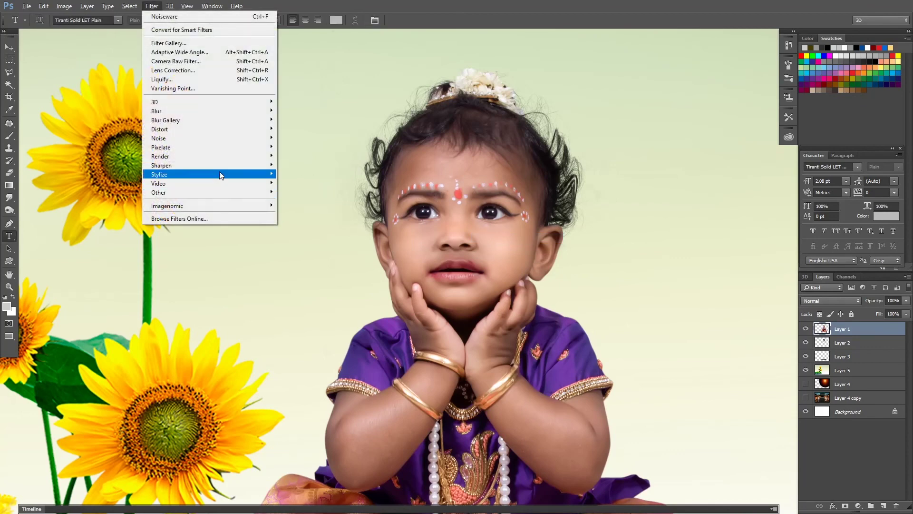
mouse_move(220, 170)
click(306, 210)
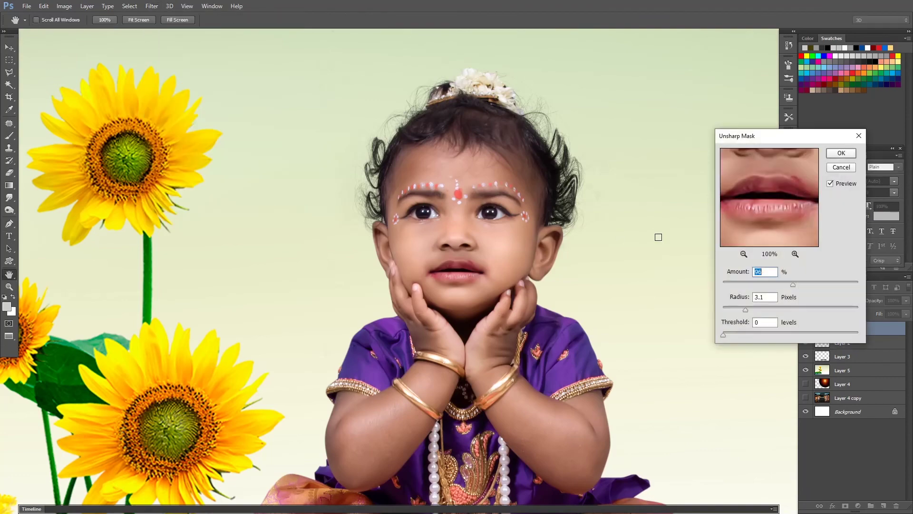
key(Return)
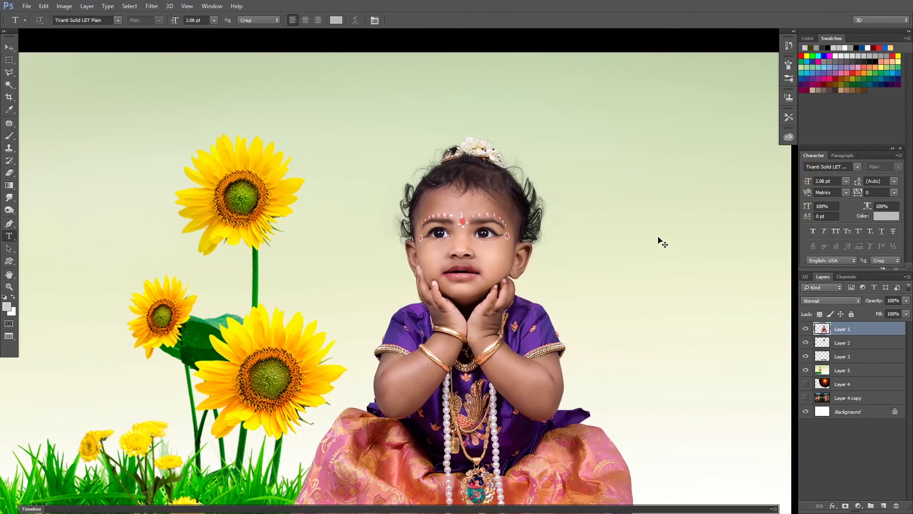
key(ctrl+minus)
key(ctrl+minus)
right_click(532, 306)
click(532, 307)
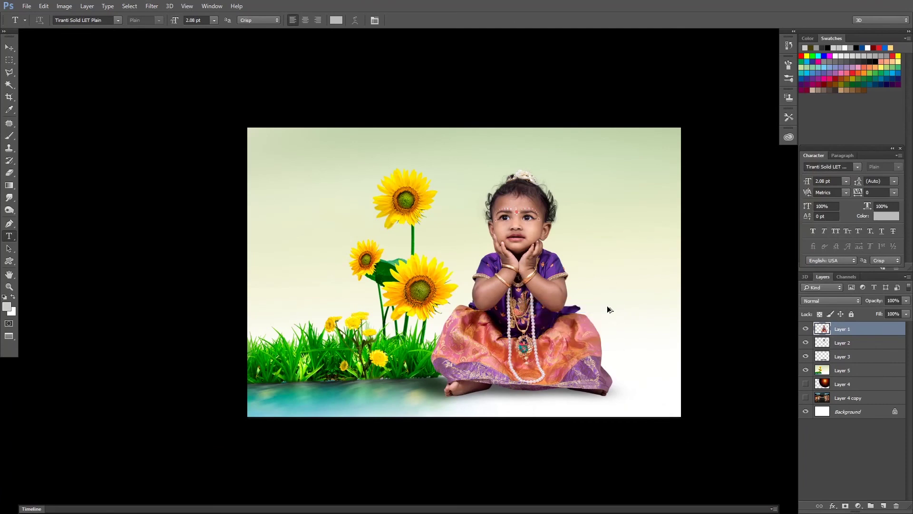
- Return to the windowed view and open the pink and blue sky photo from the SKY BACRAUND folder on Local Disk (F:) in Photoshop
key(v)
key(f)
key(f)
key(f)
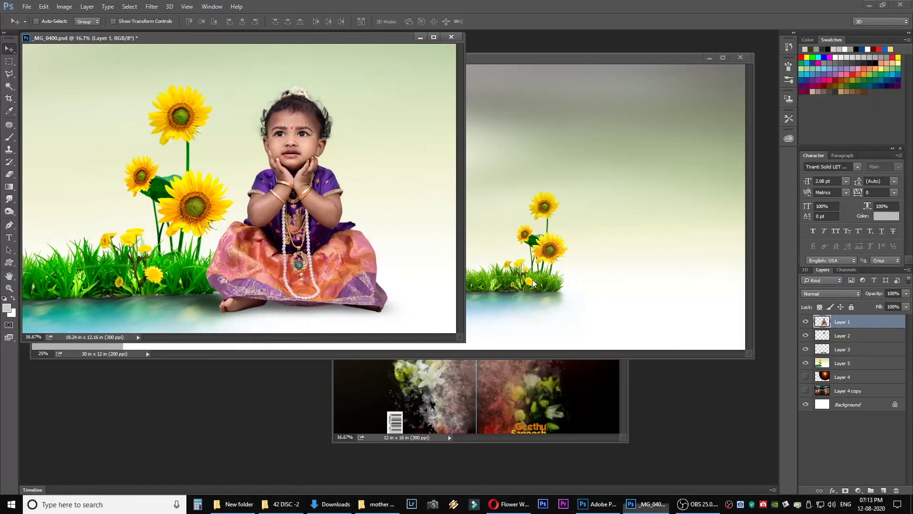
click(347, 504)
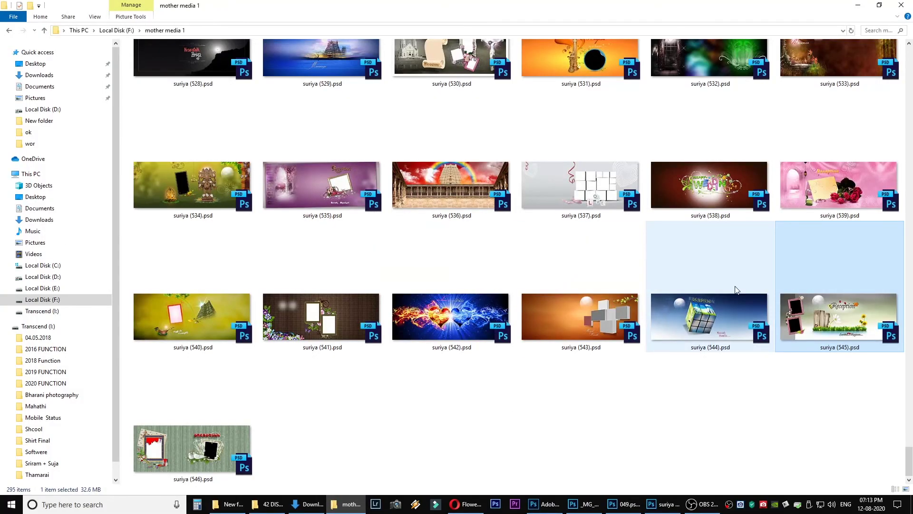
key(BackSpace)
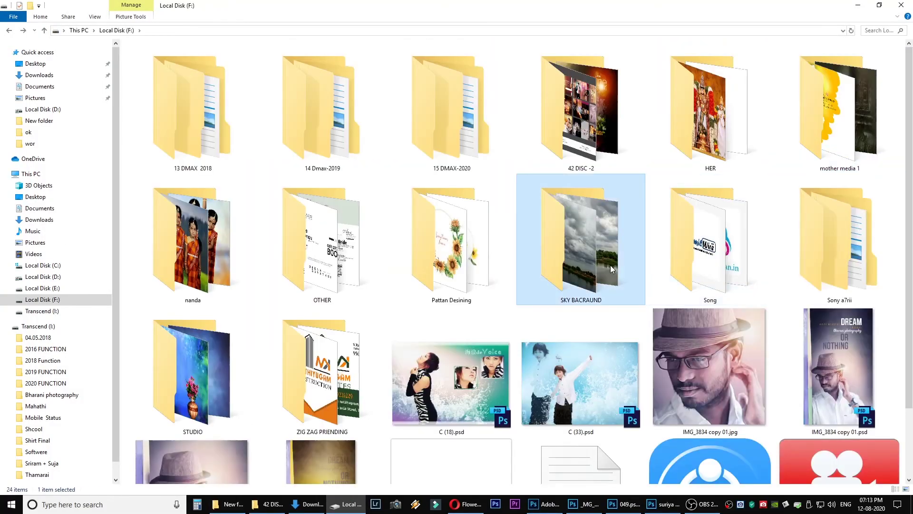
double_click(609, 265)
drag(627, 363, 714, 419)
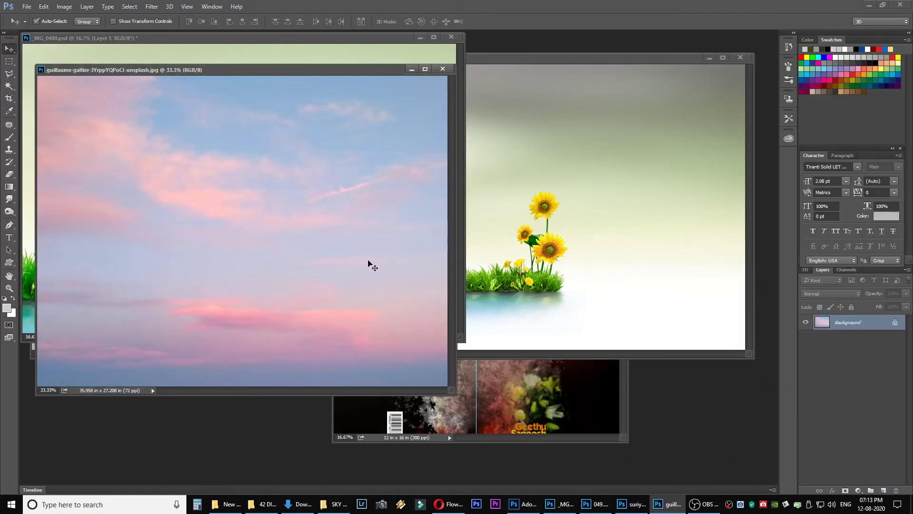
- Paste the pink and blue sky photo into the child composite and scale it to span the canvas width, about 224% wide and 207% high
key(ctrl+w)
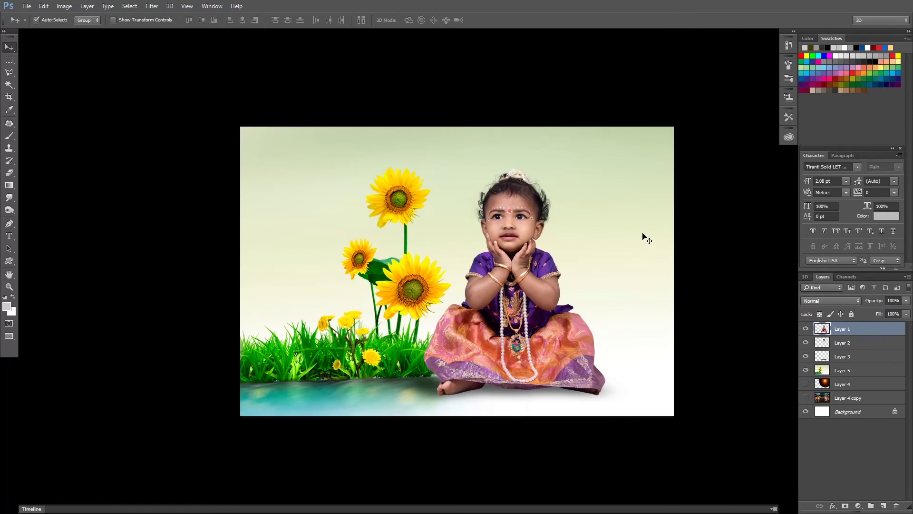
key(ctrl+v)
key(ctrl+t)
drag(559, 193, 714, 176)
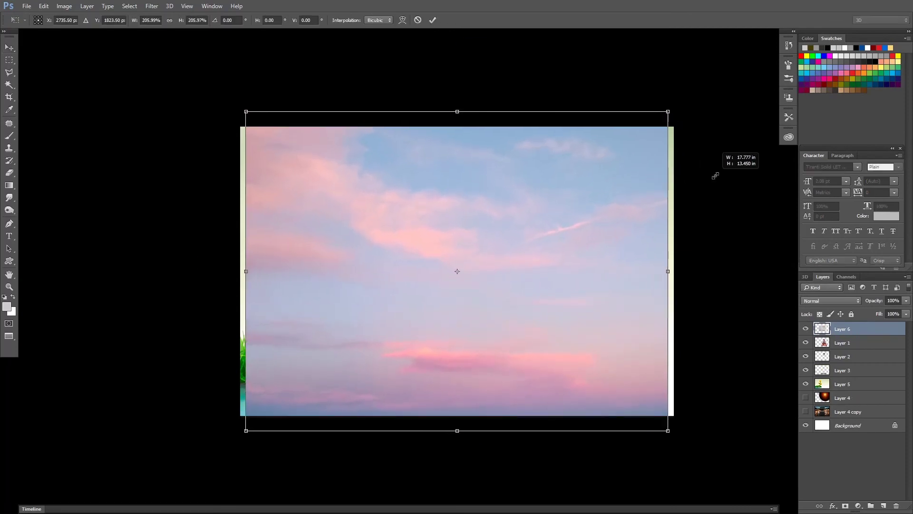
drag(669, 271, 640, 233)
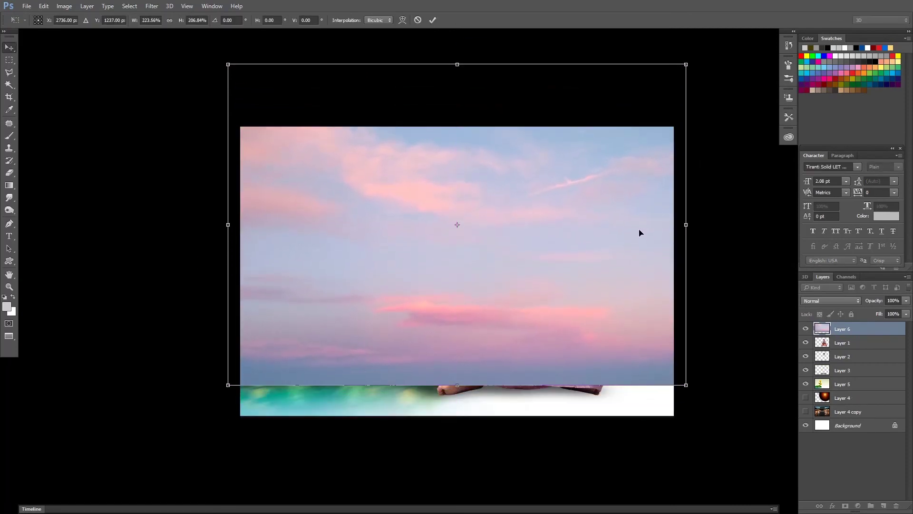
key(Return)
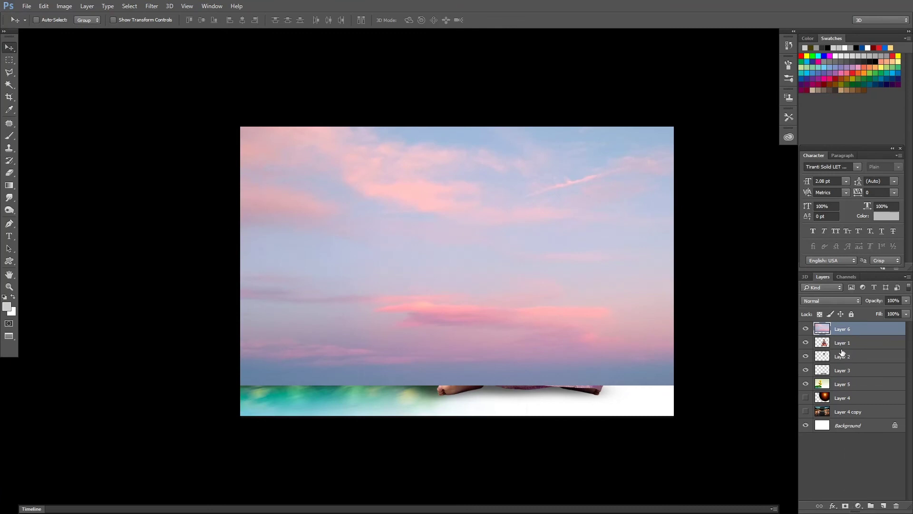
- Add a layer mask to the sky layer and fade out its lower part with a vertical black-to-transparent gradient
click(845, 506)
key(g)
drag(446, 386, 446, 303)
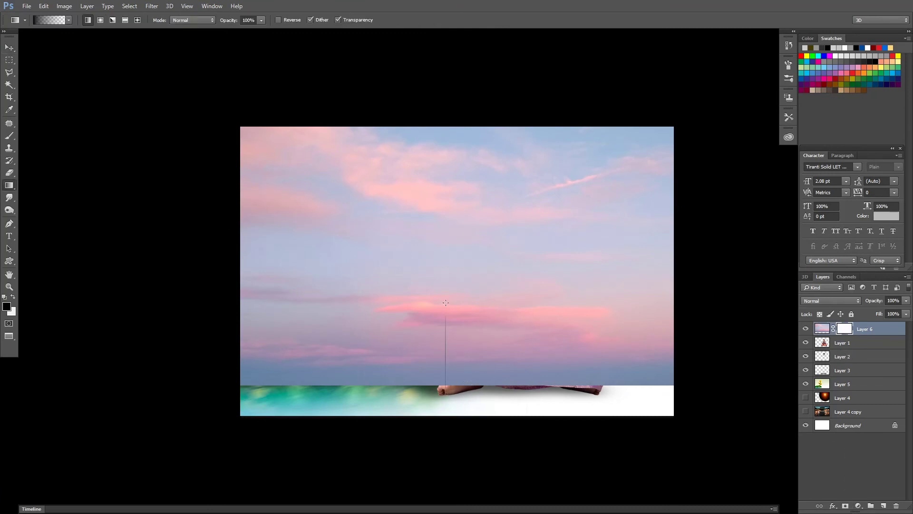
drag(446, 247, 446, 247)
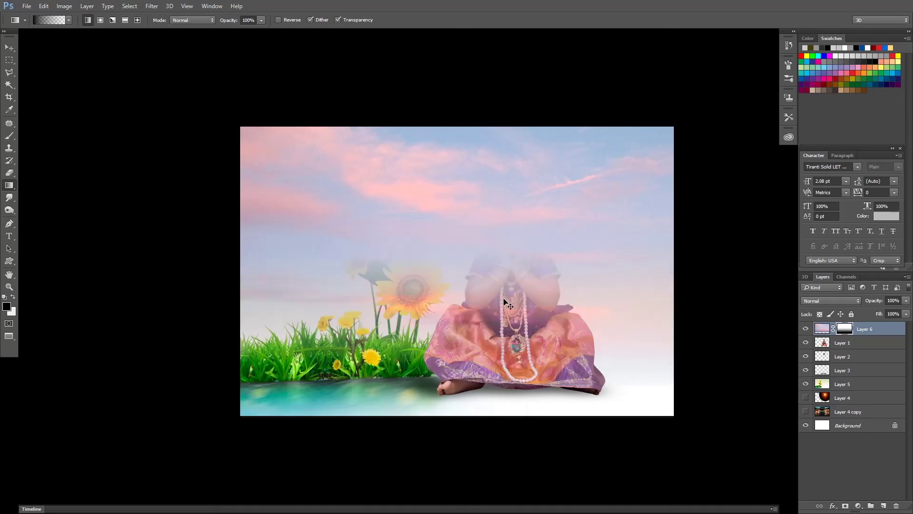
- Stretch the masked sky layer down to the canvas's lower edge, at about 109.5% height
key(ctrl+t)
drag(453, 382, 457, 414)
key(g)
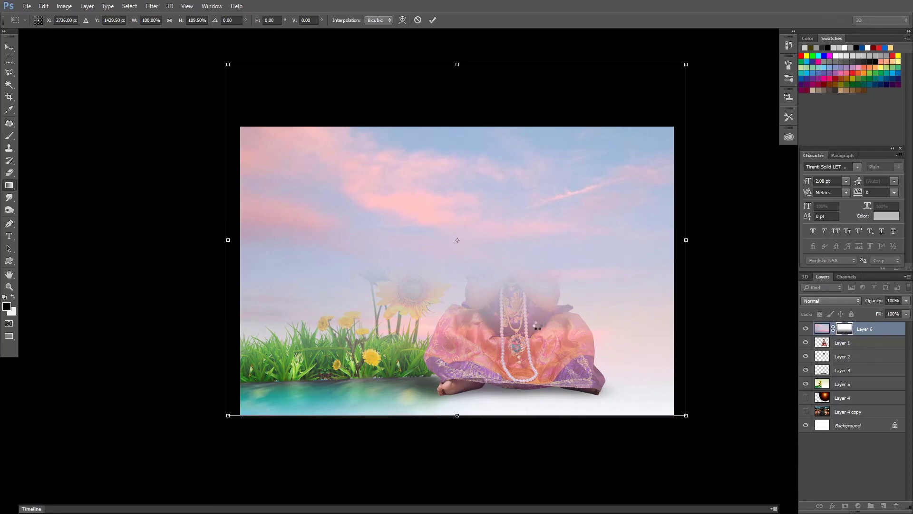
key(Return)
- Compare the Darken and Multiply blend modes on the sky layer and keep Darken
click(816, 303)
click(816, 303)
key(Down)
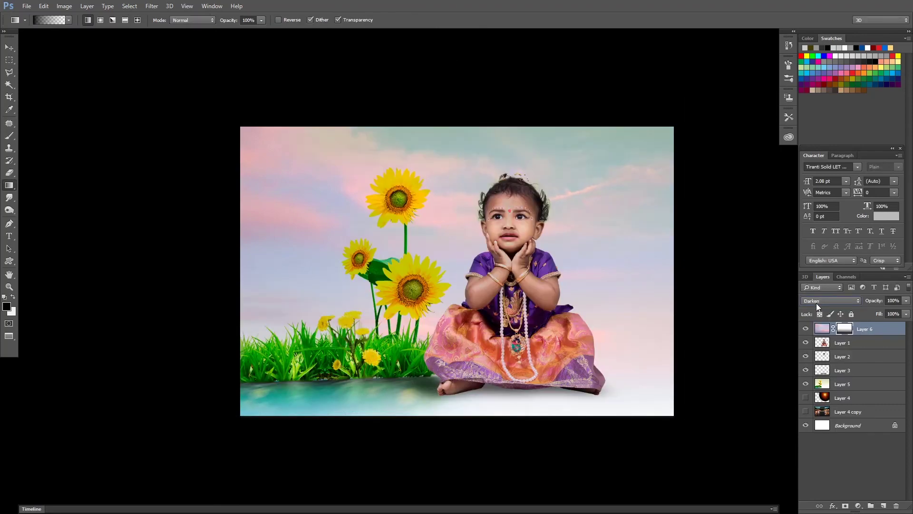
key(Down)
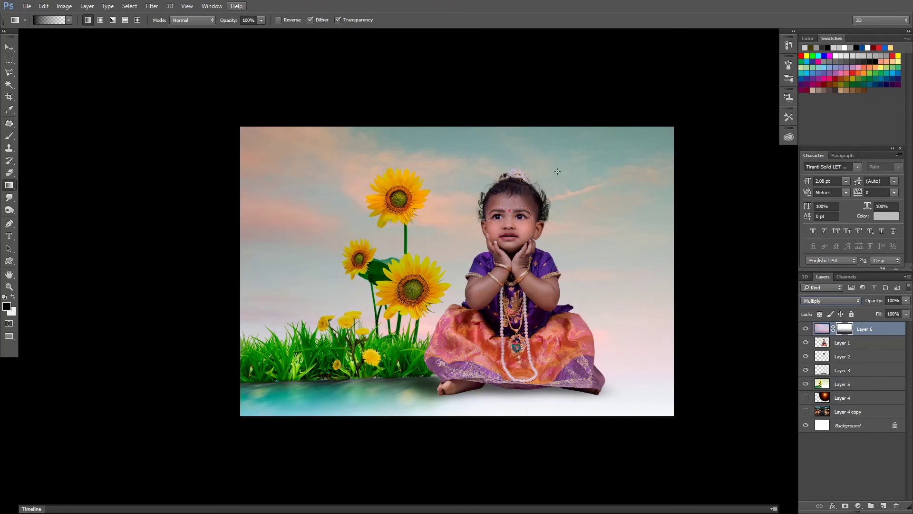
key(Down)
key(Up)
key(Up)
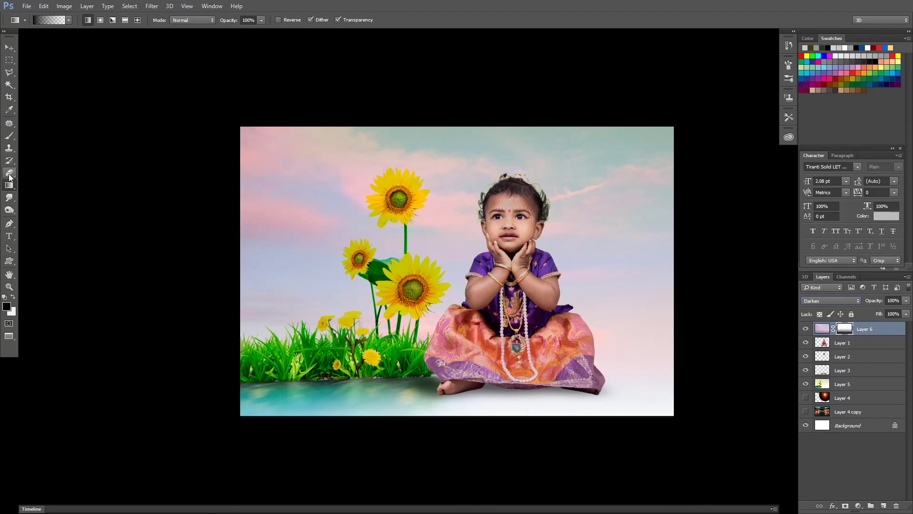
- Set up the Eraser with 45% opacity and 43% flow for refining the sky layer's mask
click(9, 174)
click(226, 20)
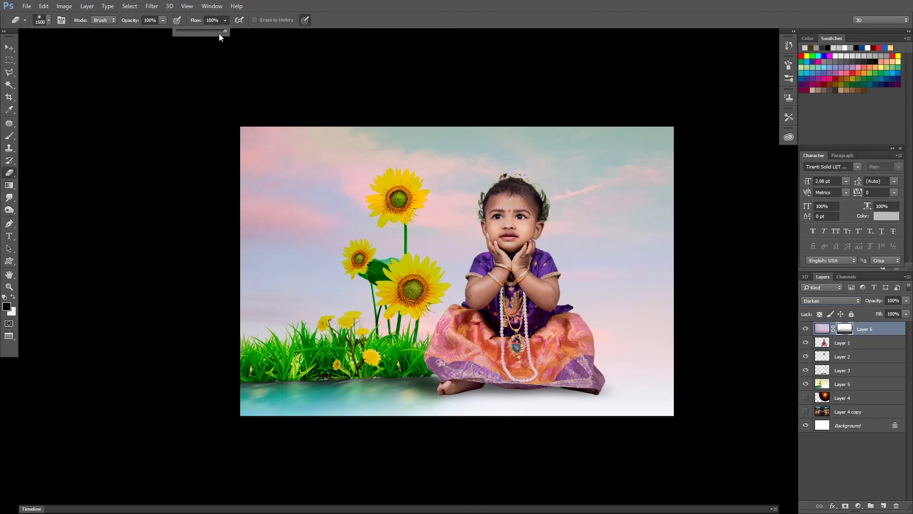
drag(202, 33, 198, 33)
click(162, 21)
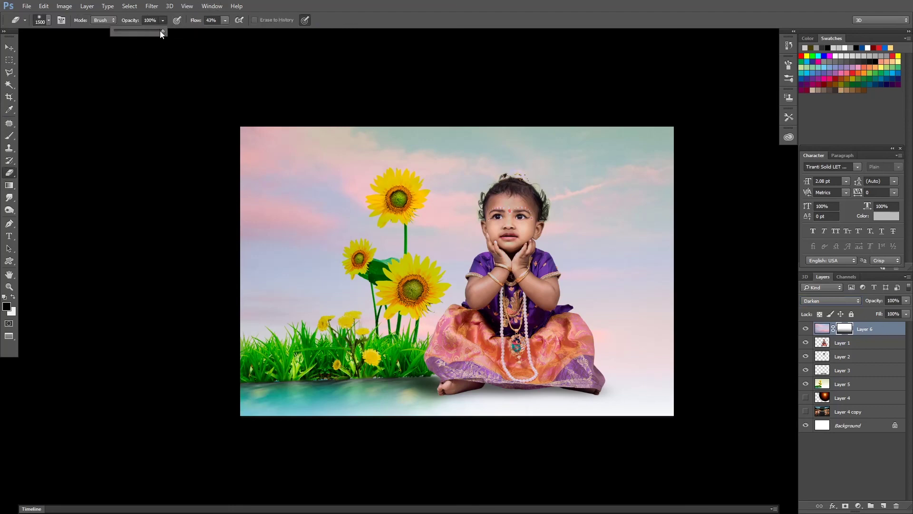
drag(139, 32, 136, 32)
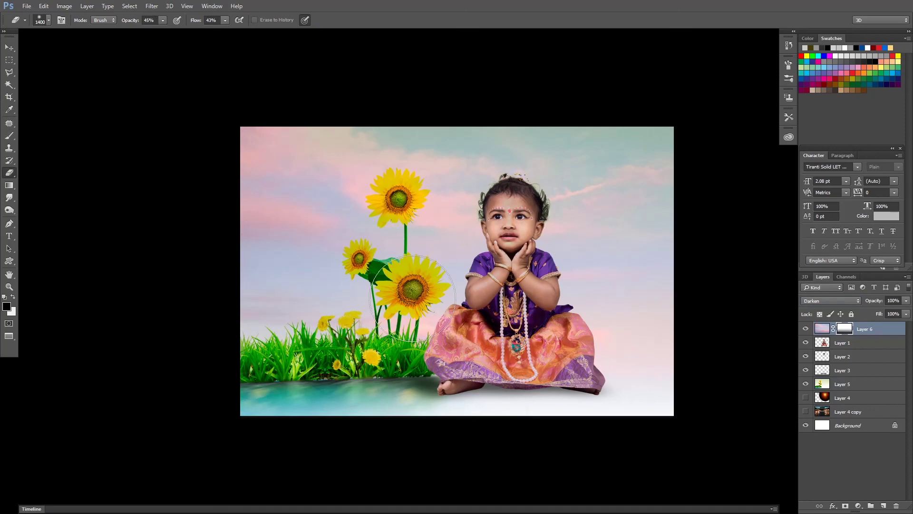
- Erase the sky over the three large sunflowers on the sky layer's mask, adjusting the brush size to fit each flower
key(bracketleft)
key(bracketleft)
key(bracketleft)
key(bracketleft)
key(bracketleft)
key(bracketleft)
key(x)
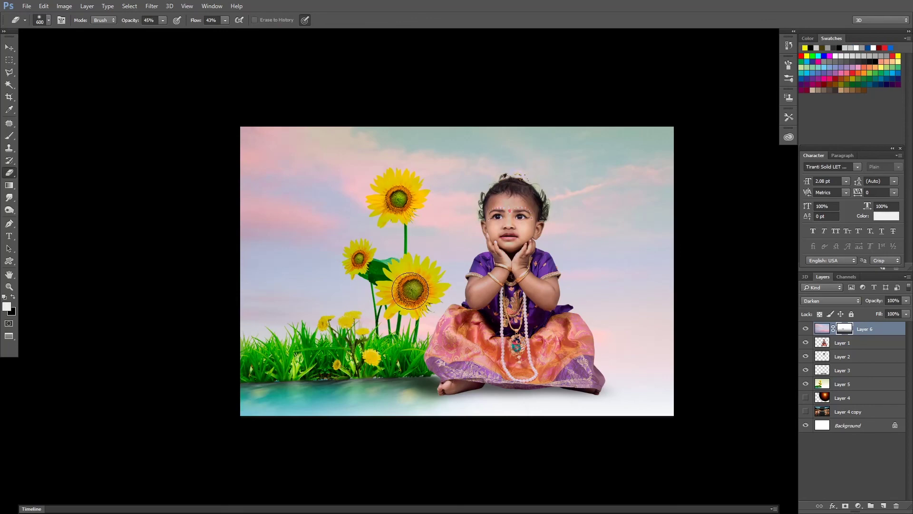
key(bracketleft)
key(bracketleft)
key(bracketleft)
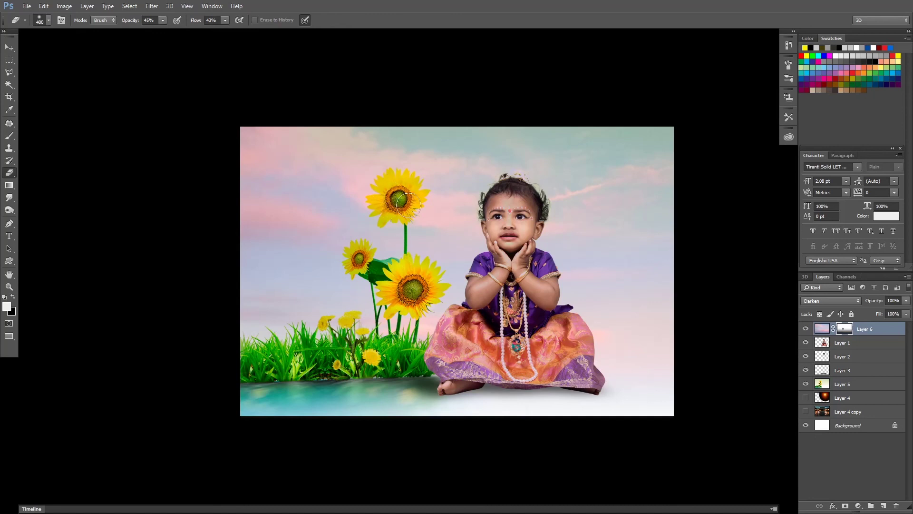
key(bracketleft)
key(bracketleft)
key(bracketright)
key(bracketright)
drag(363, 269, 371, 272)
- Erase the sky over the grass and water on the sky layer's mask with a large brush of about 1100 to 1300 pixels
key(bracketright)
key(bracketright)
key(bracketright)
key(bracketright)
key(bracketright)
key(bracketright)
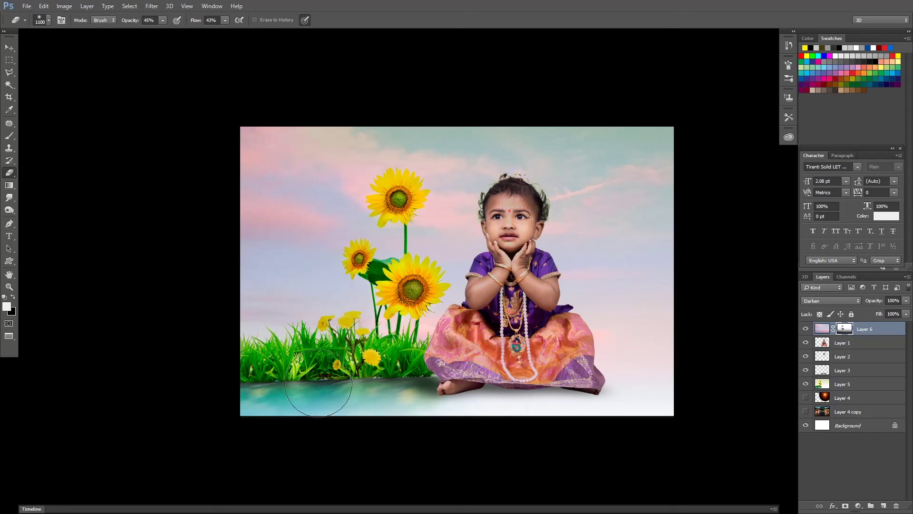
key(bracketright)
key(bracketright)
key(bracketright)
key(bracketleft)
key(bracketleft)
key(bracketleft)
key(bracketleft)
key(bracketleft)
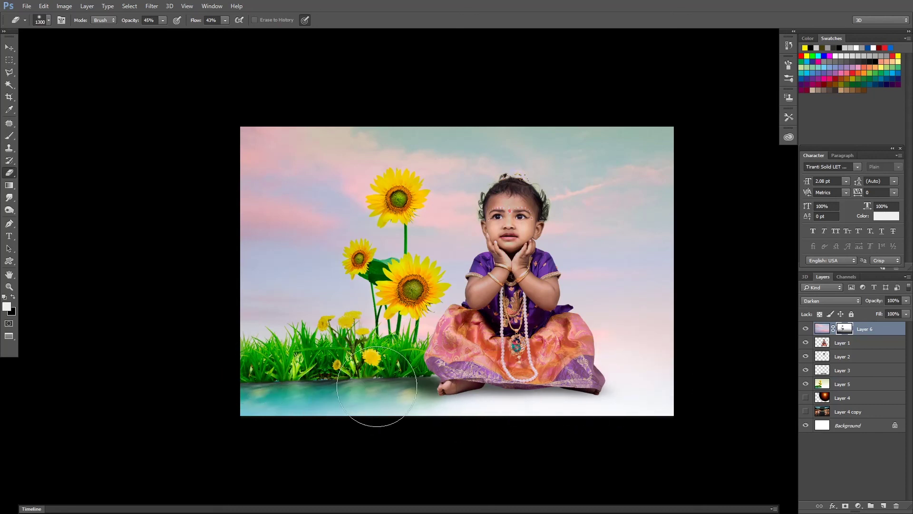
key(bracketleft)
key(bracketleft)
key(bracketleft)
key(bracketleft)
- Move Layer 1 with the child and Layer 2 together above the sky layer
click(824, 345)
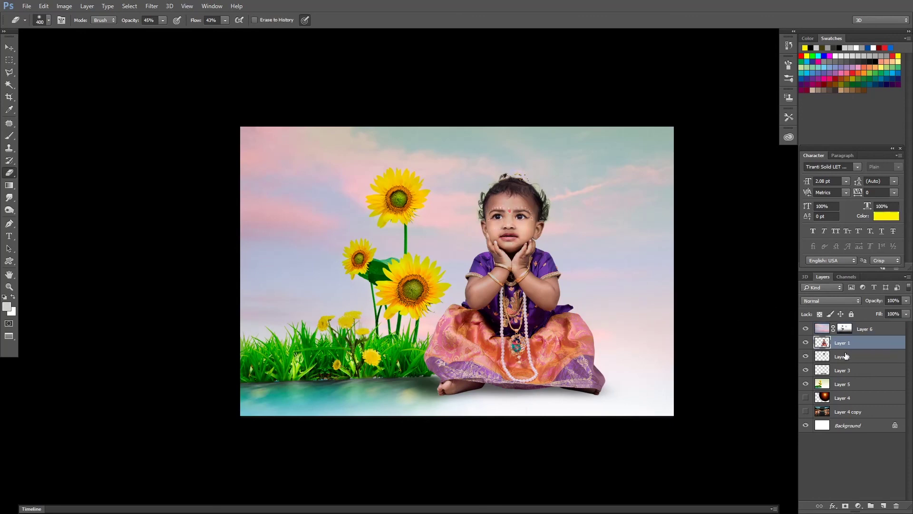
shift+click(846, 358)
key(ctrl+bracketright)
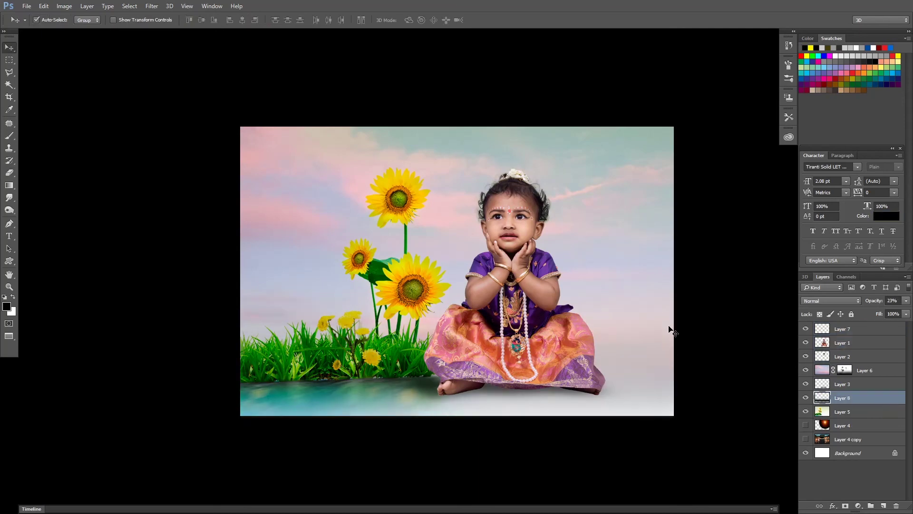
- Examine the full-screen composite, checking the child's face and hair edges closely against the new sky
key(f)
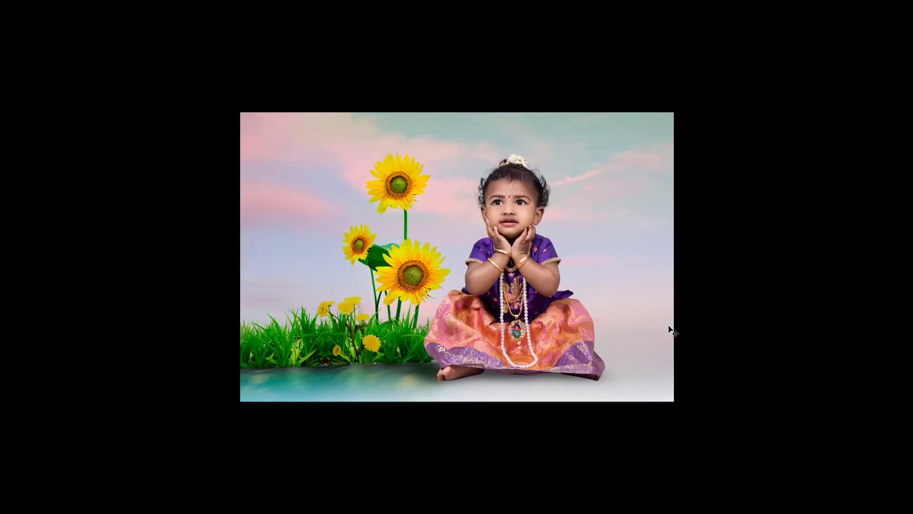
key(ctrl+plus)
key(ctrl+plus)
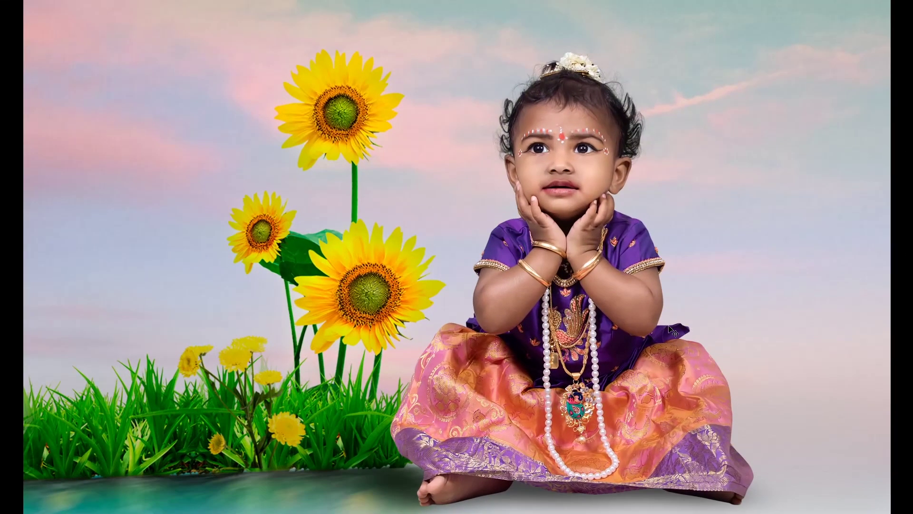
key(ctrl+plus)
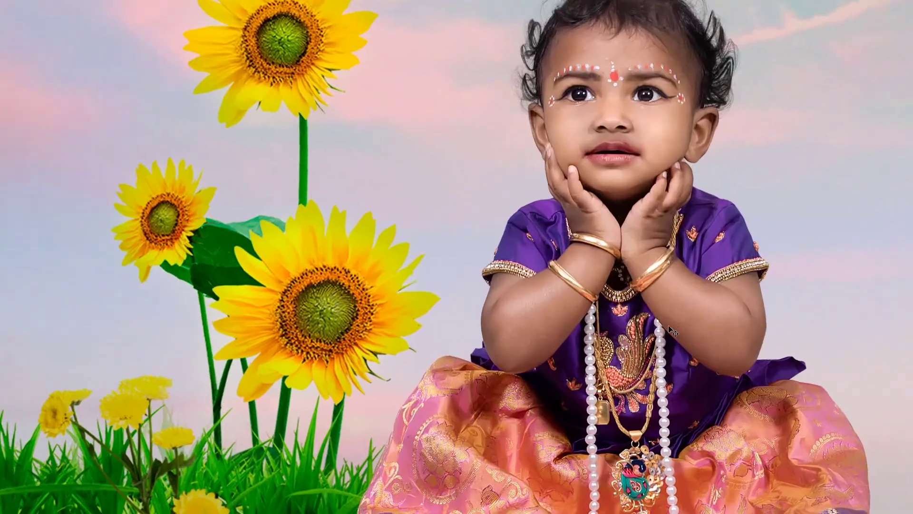
drag(481, 192, 332, 340)
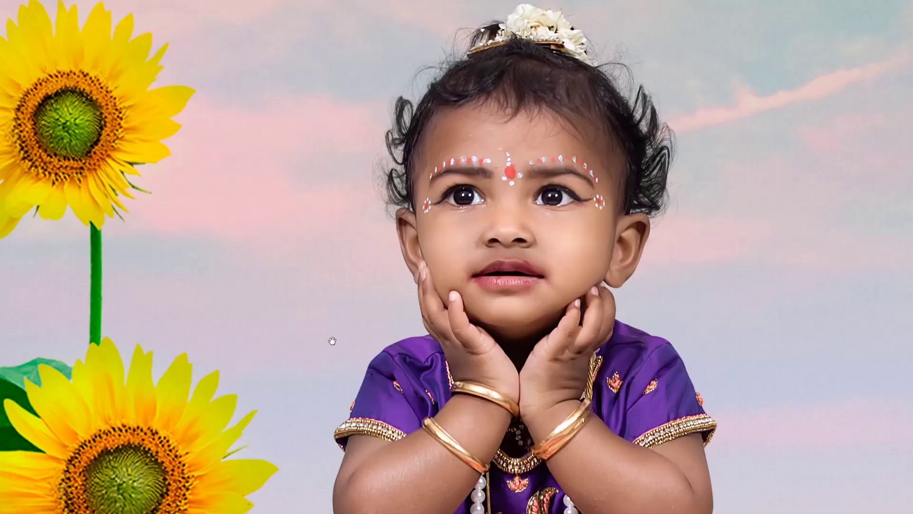
right_click(541, 257)
click(560, 271)
key(ctrl+plus)
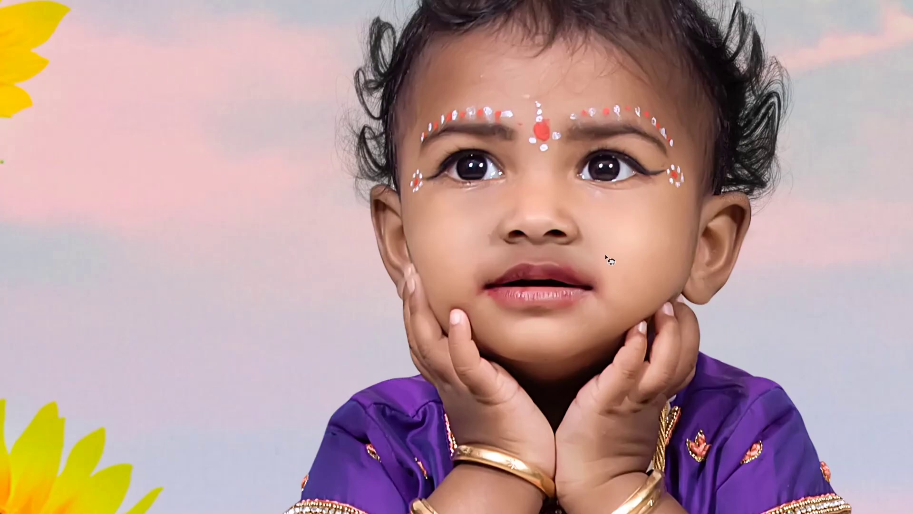
key(ctrl+minus)
key(ctrl+minus)
key(ctrl+minus)
key(ctrl+minus)
key(ctrl+minus)
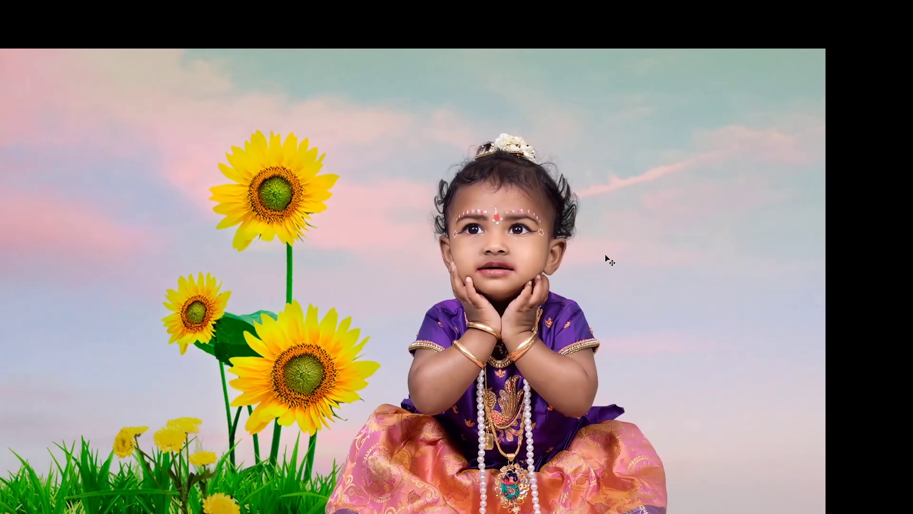
key(ctrl+minus)
key(f)
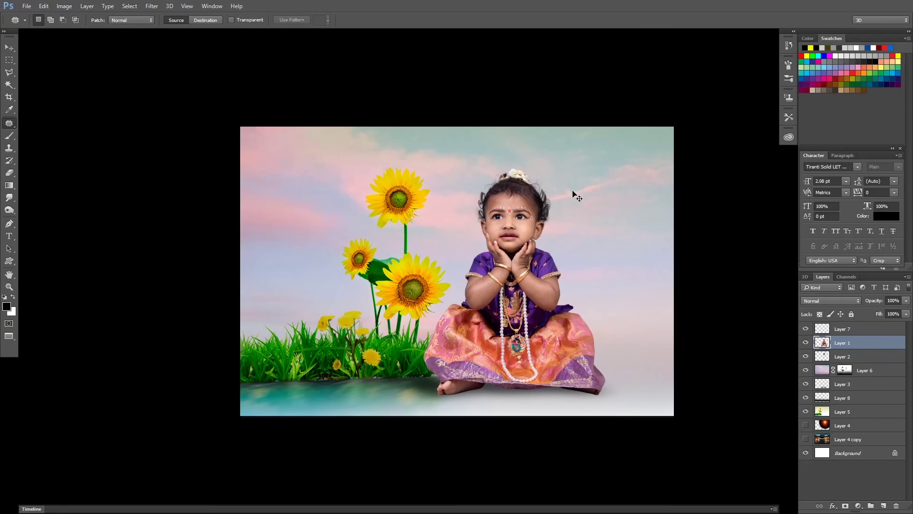
key(ctrl+minus)
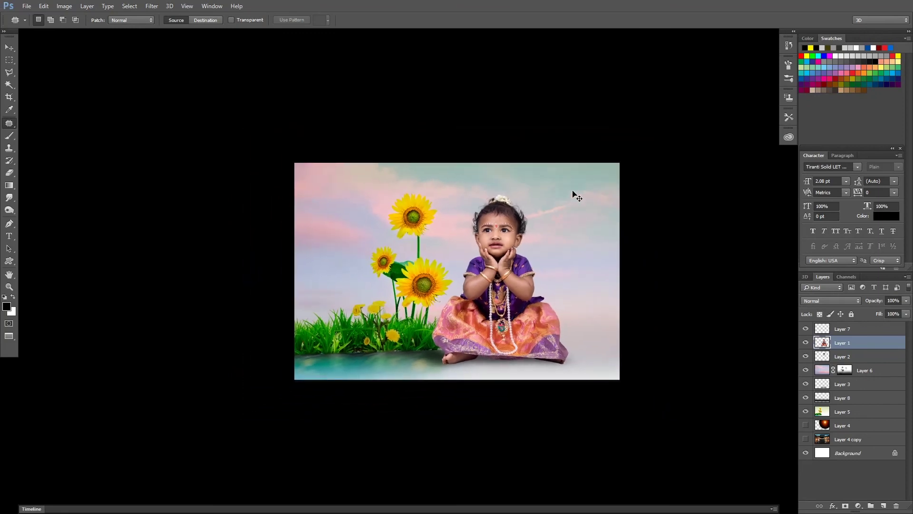